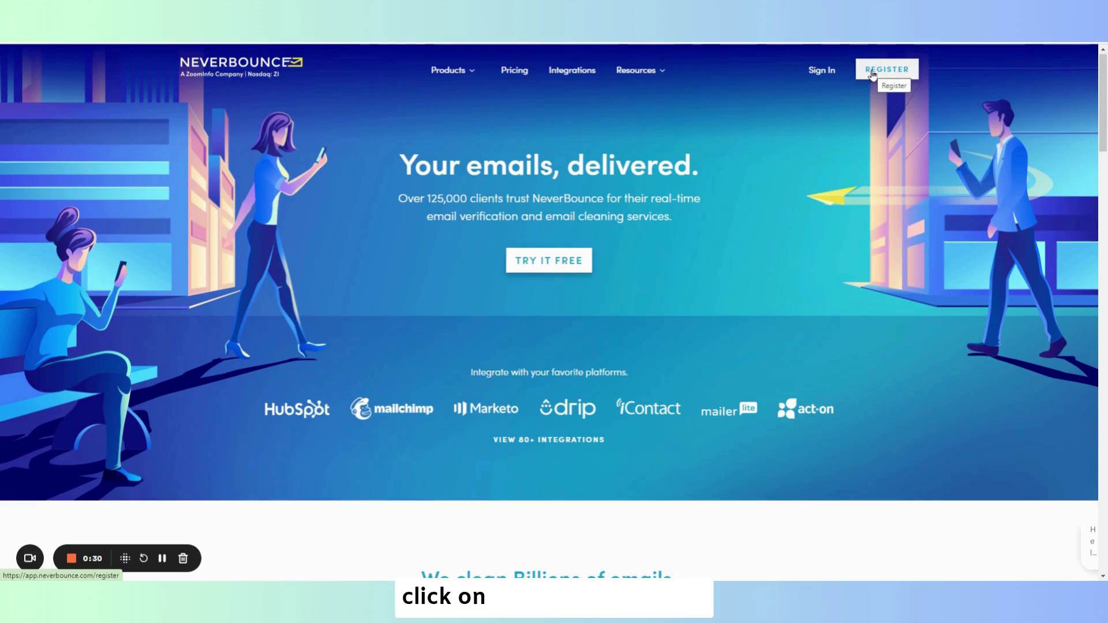
# Sign in to the NeverBounce account from the Sign In page, passing the reCAPTCHA check.
pyautogui.click(872, 74)
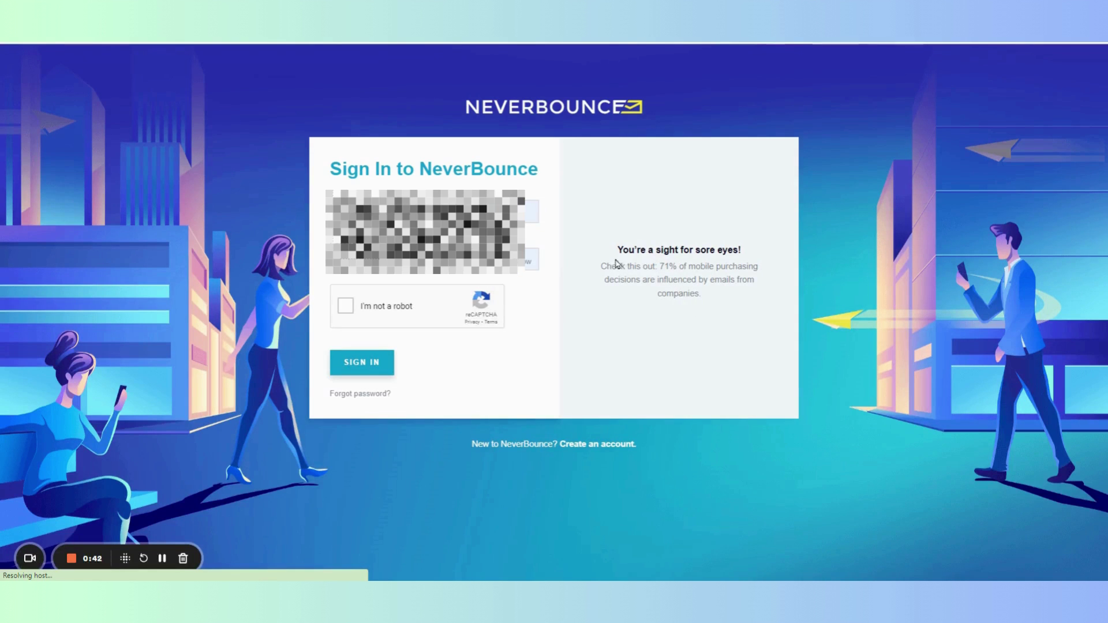
pyautogui.click(360, 368)
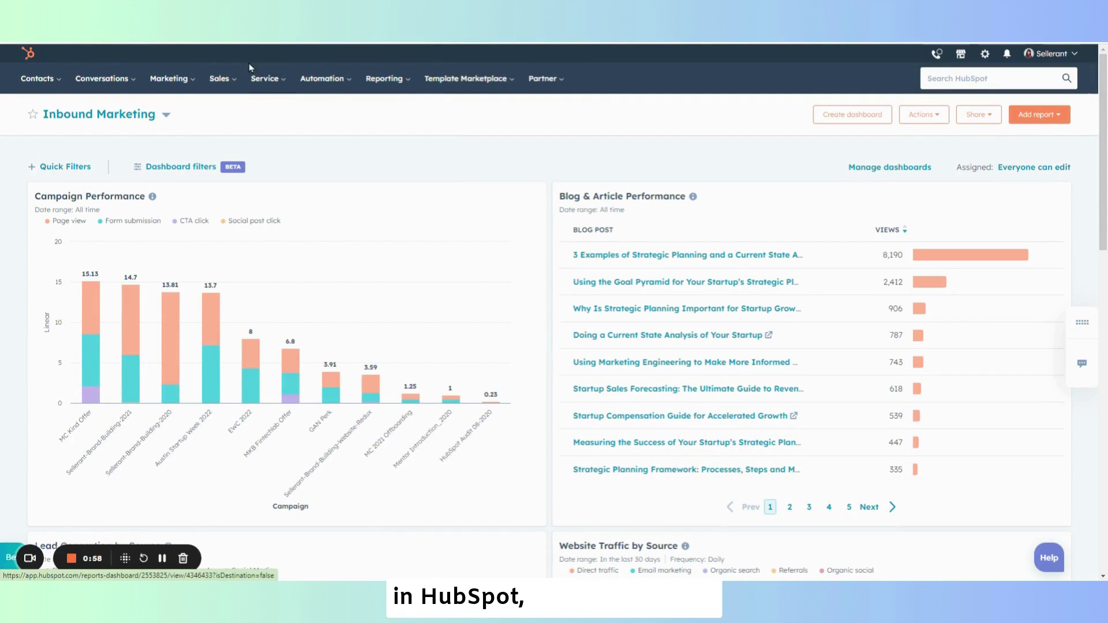
# Search HubSpot's App Marketplace for 'Never' and open the NeverBounce app page.
pyautogui.click(960, 58)
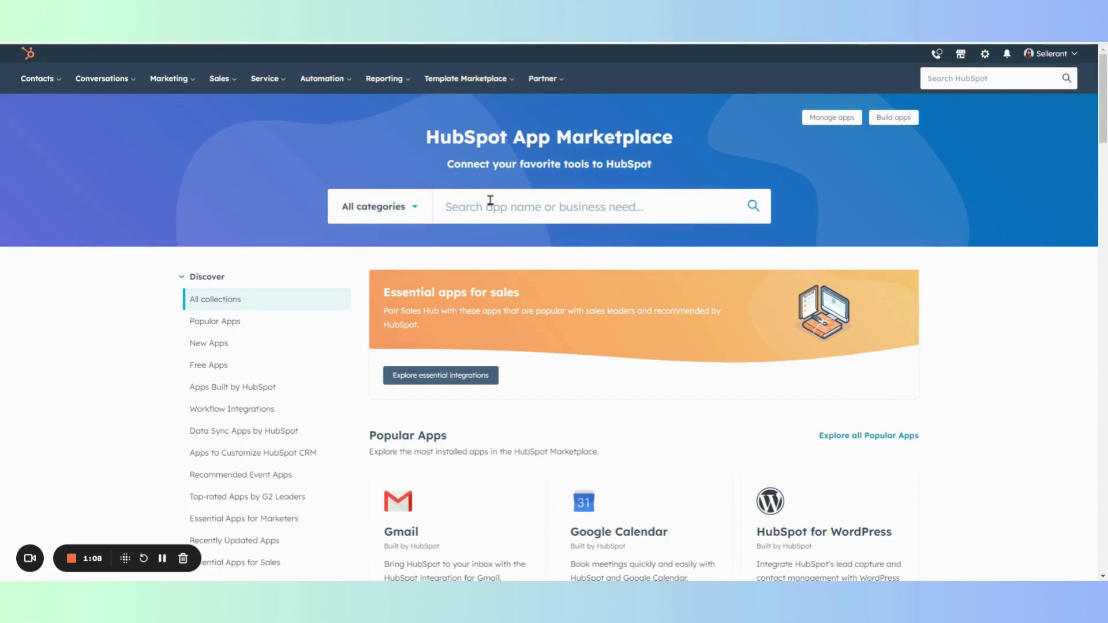
pyautogui.click(490, 202)
pyautogui.write('Never')
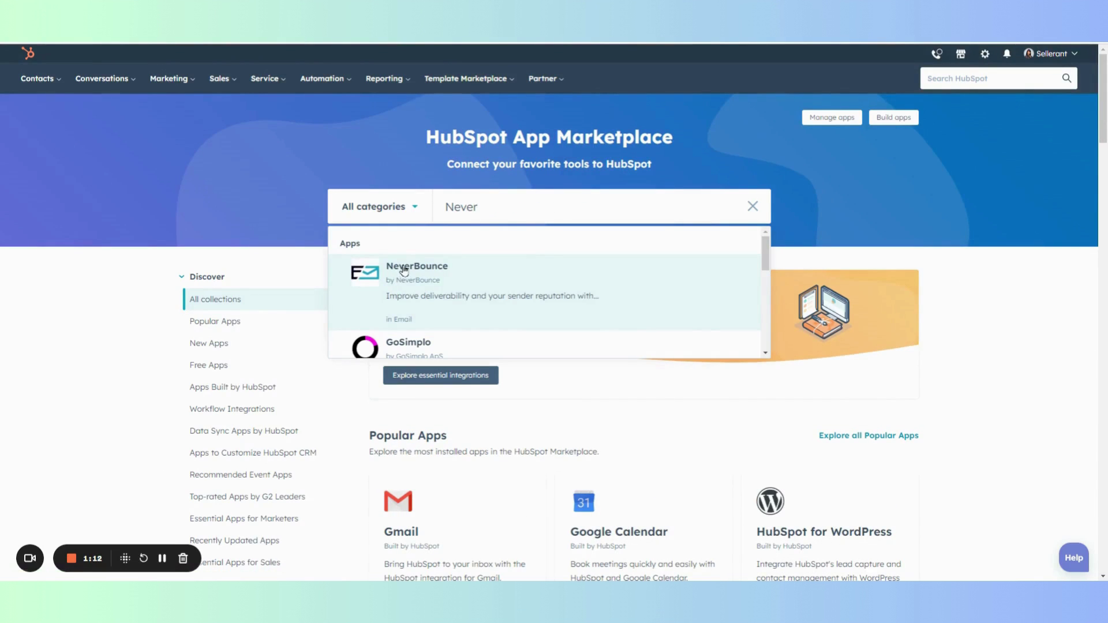
pyautogui.click(404, 271)
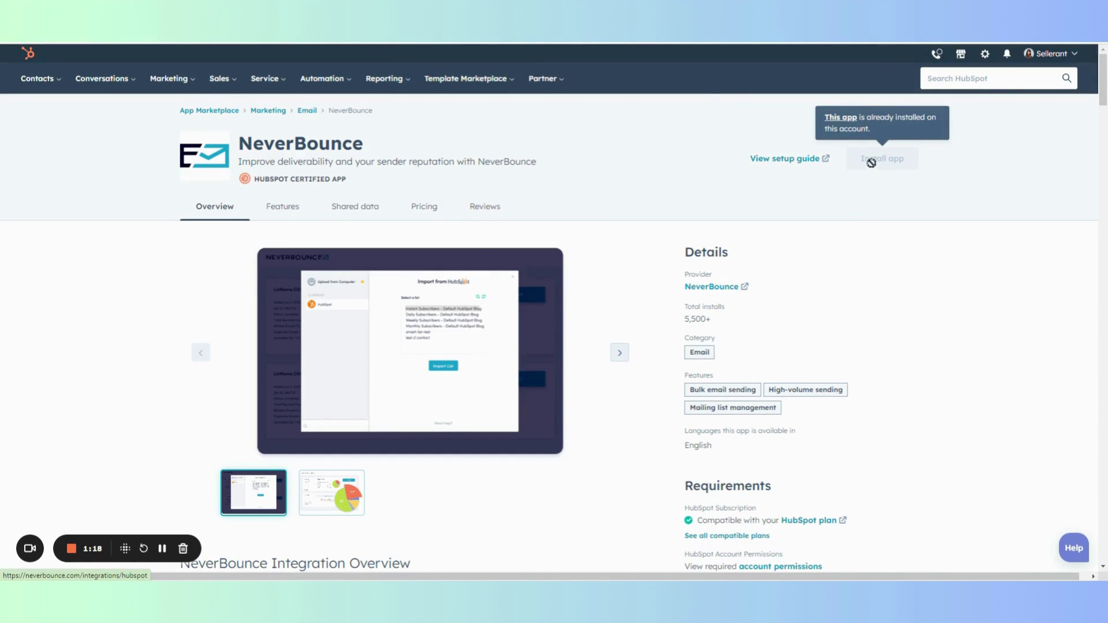
# Open NeverBounce's HubSpot integration setup guide and scroll through it.
pyautogui.click(784, 159)
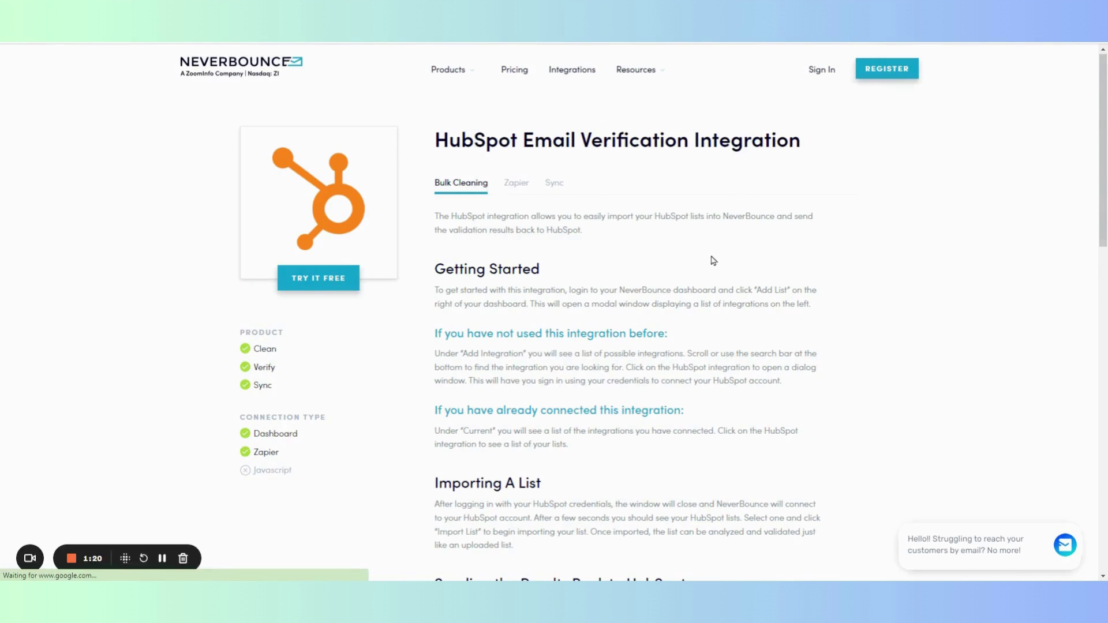
pyautogui.scroll(-1, 690, 270)
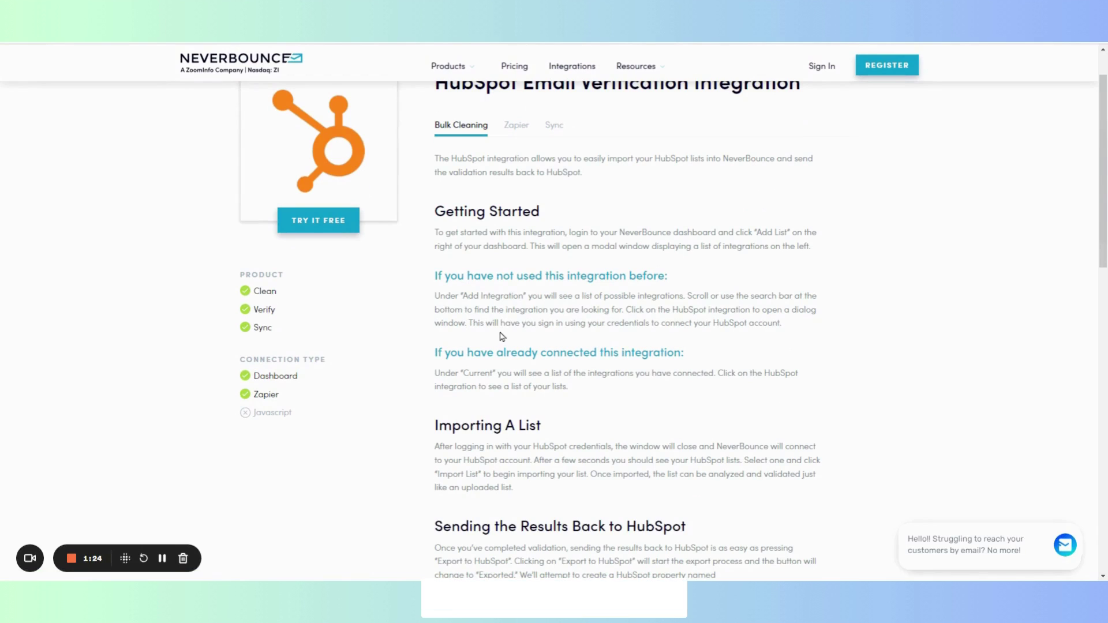
pyautogui.scroll(1, 600, 346)
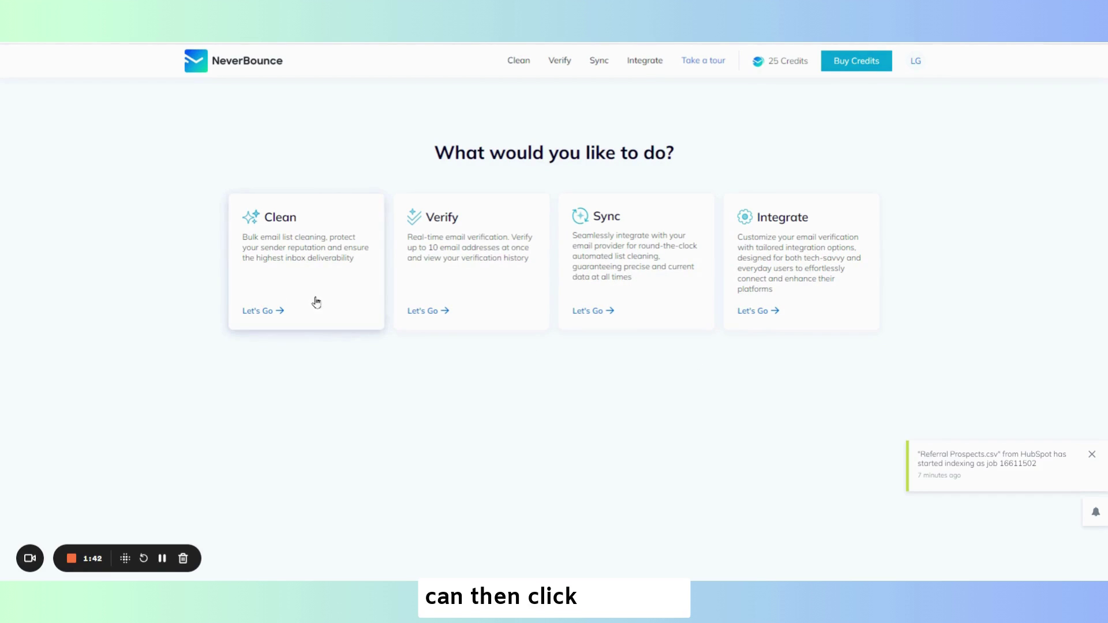
# Go to the Clean page from the dashboard and start adding a new list.
pyautogui.click(265, 243)
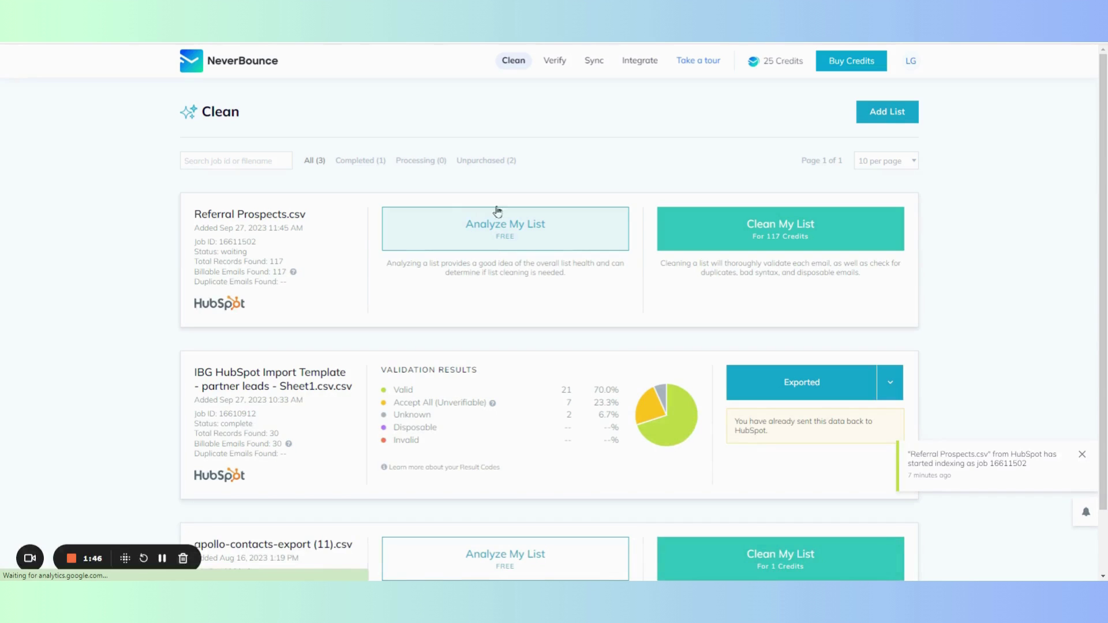
pyautogui.click(895, 122)
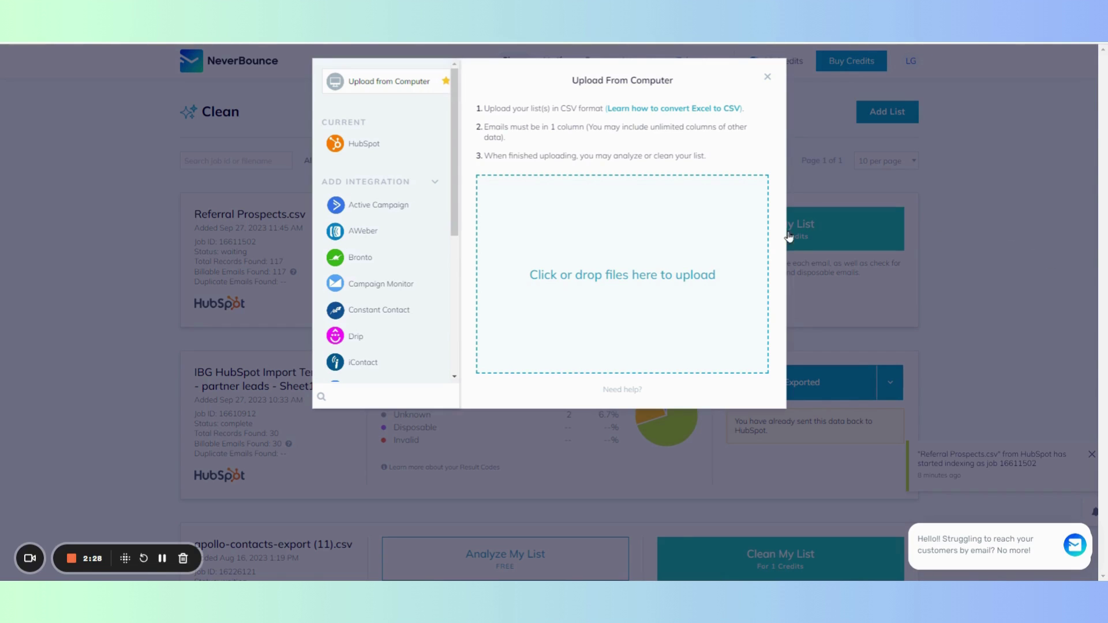
# In HubSpot's contact lists, search for lists matching 'refe'.
pyautogui.hotkey('ctrl', 'Tab')
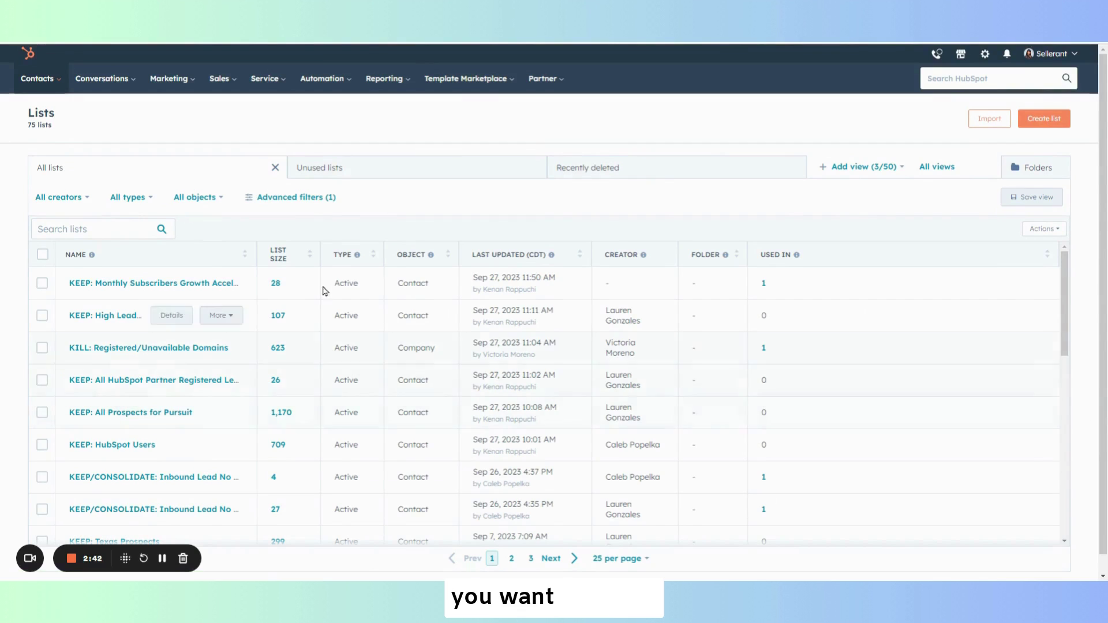
pyautogui.click(97, 228)
pyautogui.write('refe')
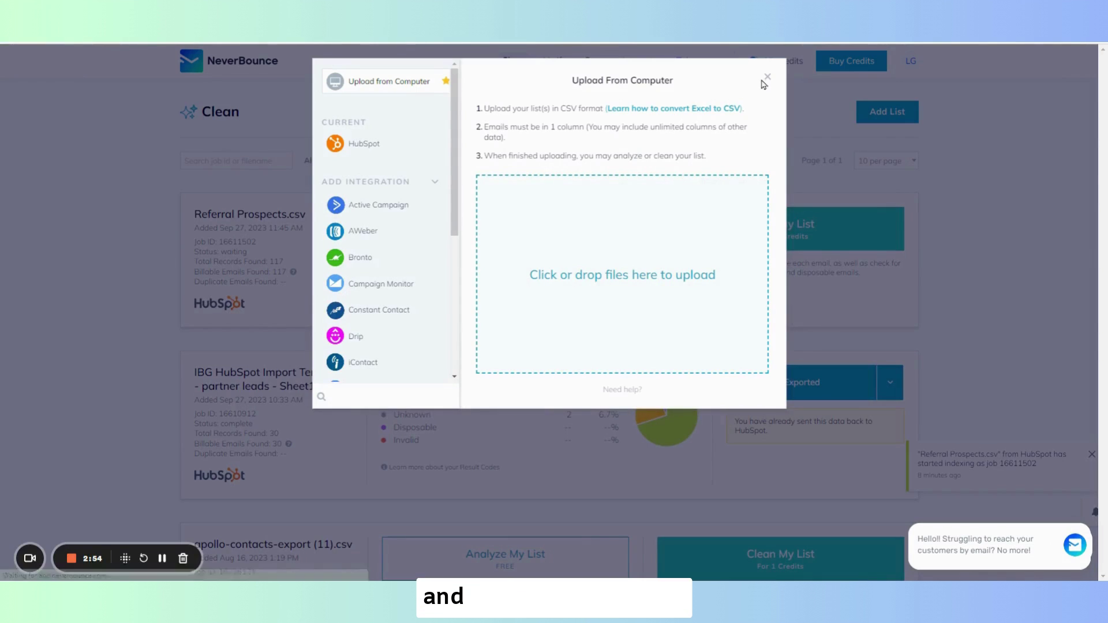
# Close the upload dialog, reload the NeverBounce page and start adding a new list again.
pyautogui.click(763, 79)
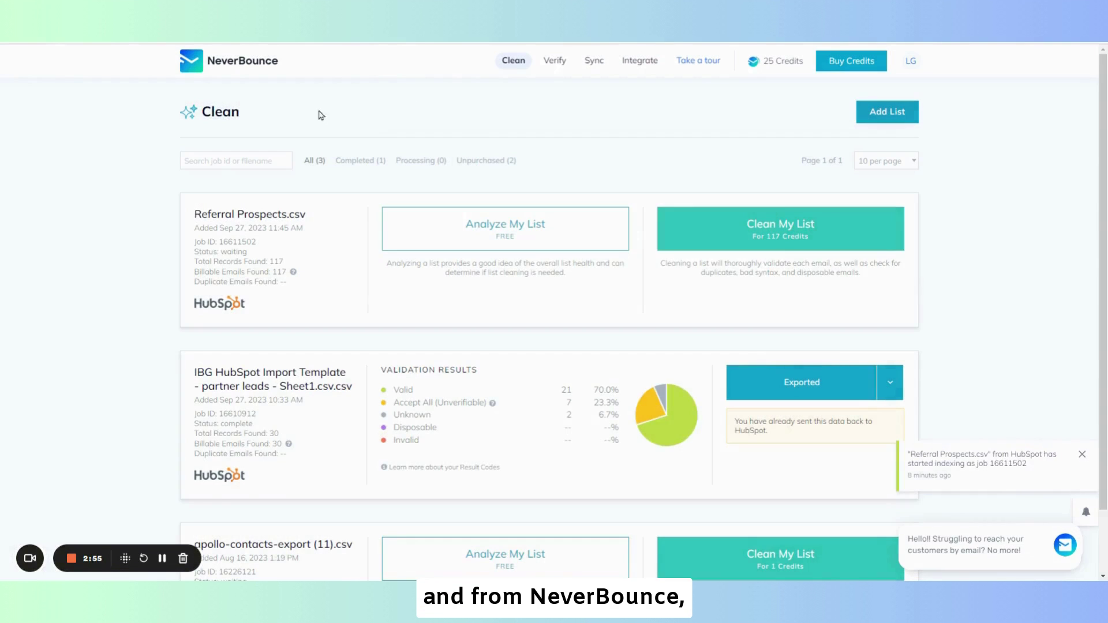
pyautogui.click(216, 68)
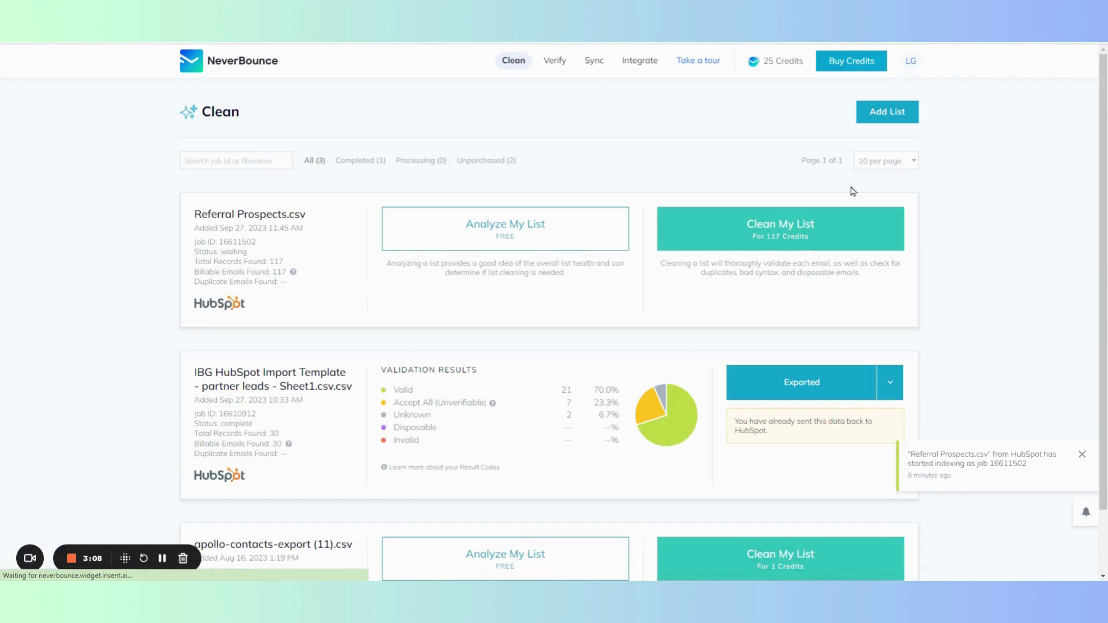
pyautogui.click(873, 112)
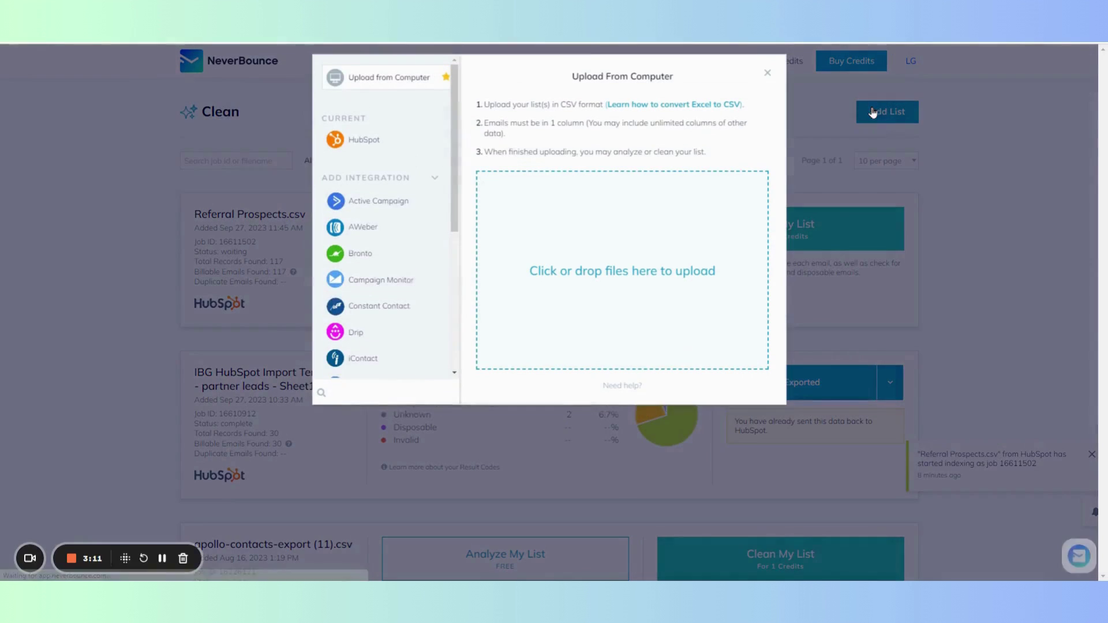
# Import the HubSpot list 'Referral Prospects', found by searching 'ref', for a one-time clean.
pyautogui.click(355, 145)
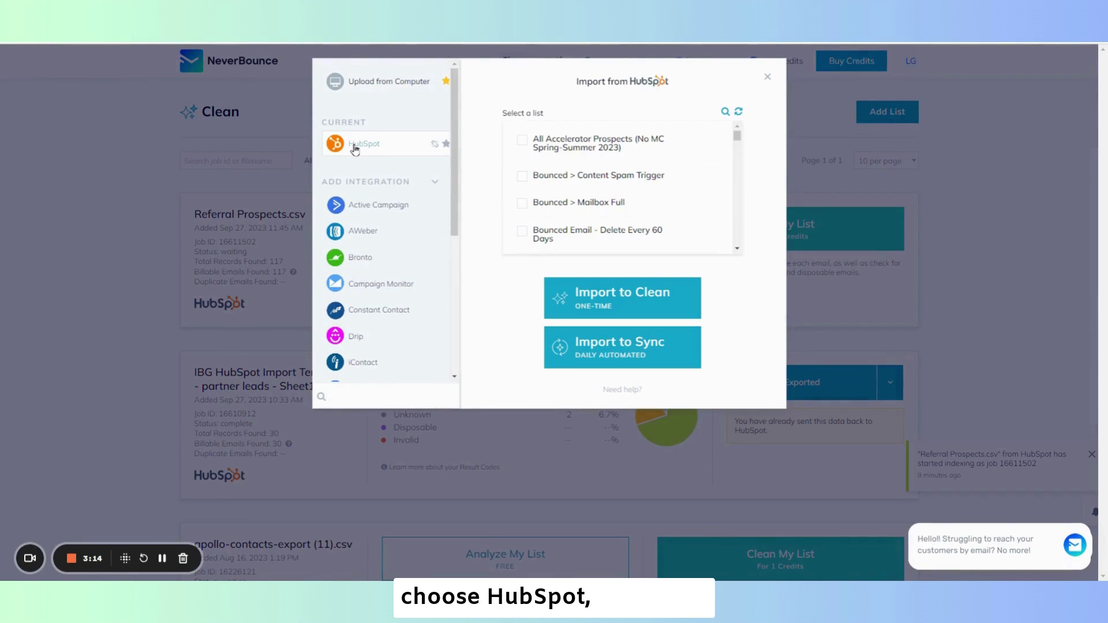
pyautogui.moveTo(737, 136)
pyautogui.mouseDown()
pyautogui.moveTo(736, 240)
pyautogui.moveTo(737, 135)
pyautogui.mouseUp()
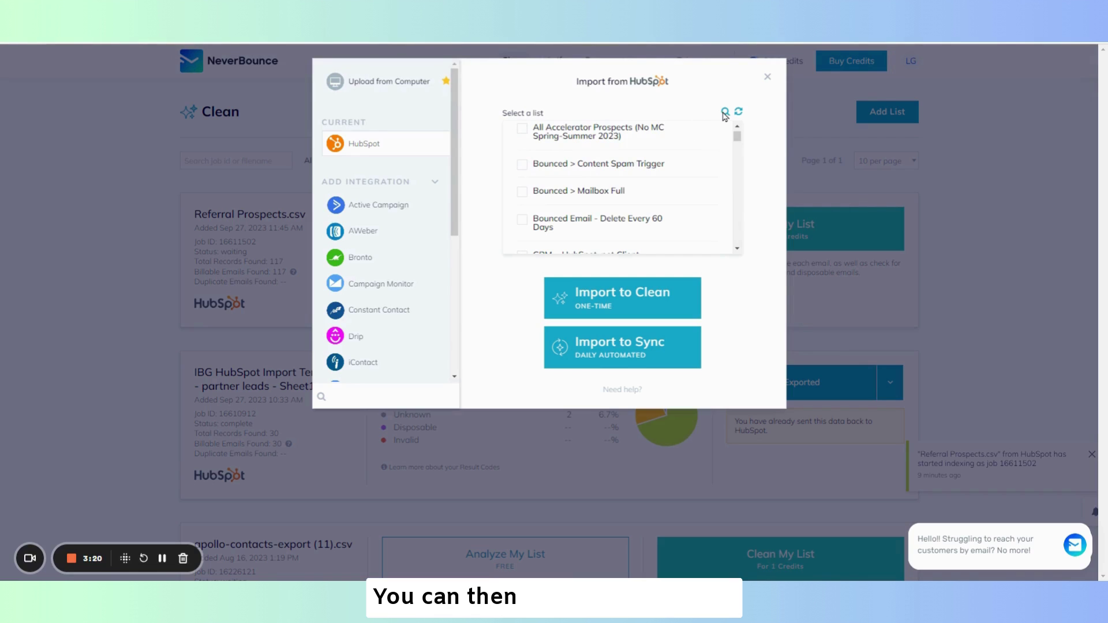
pyautogui.click(725, 113)
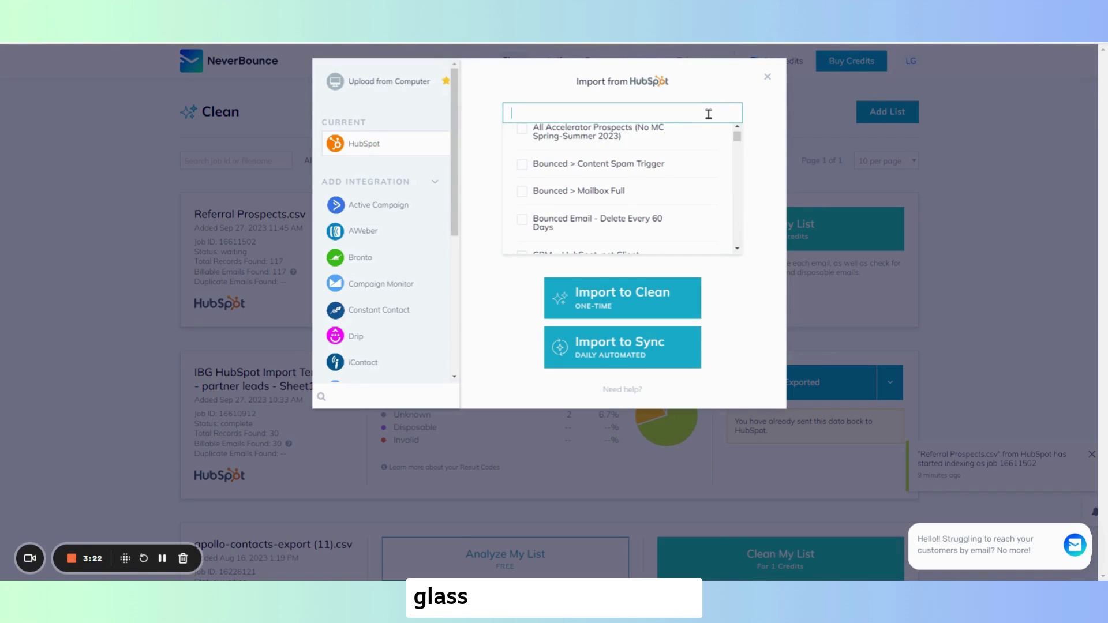
pyautogui.write('ref')
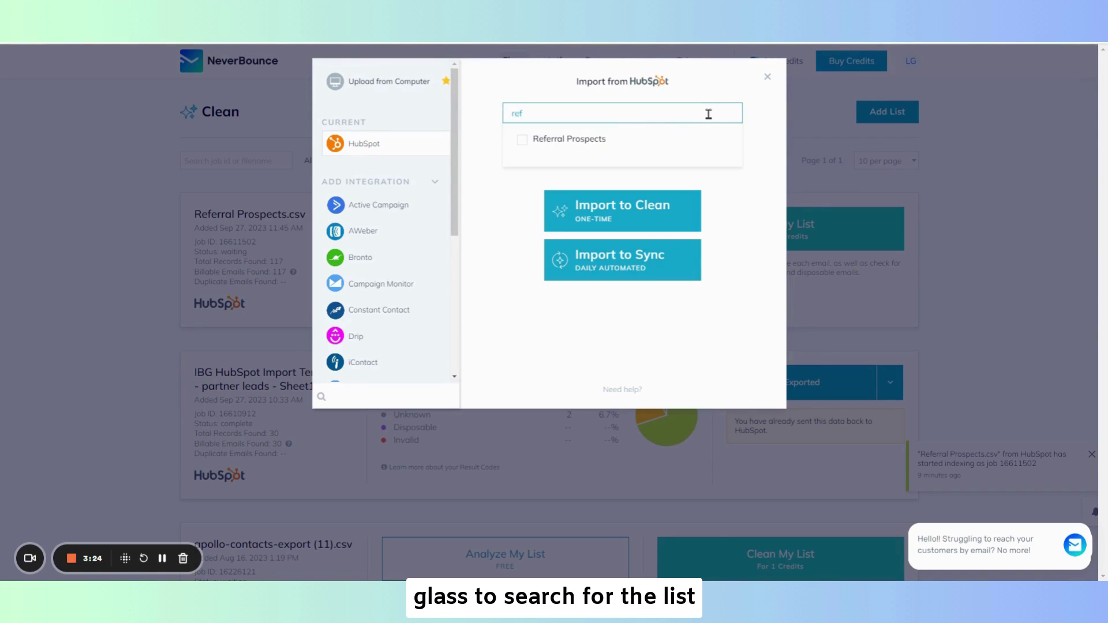
pyautogui.click(523, 145)
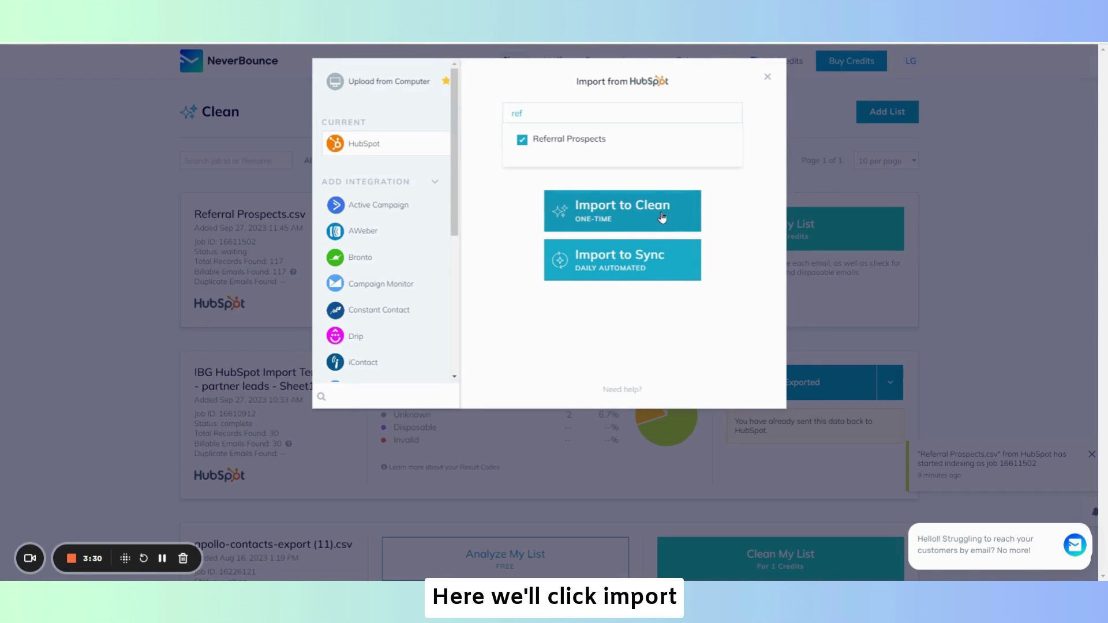
pyautogui.click(613, 223)
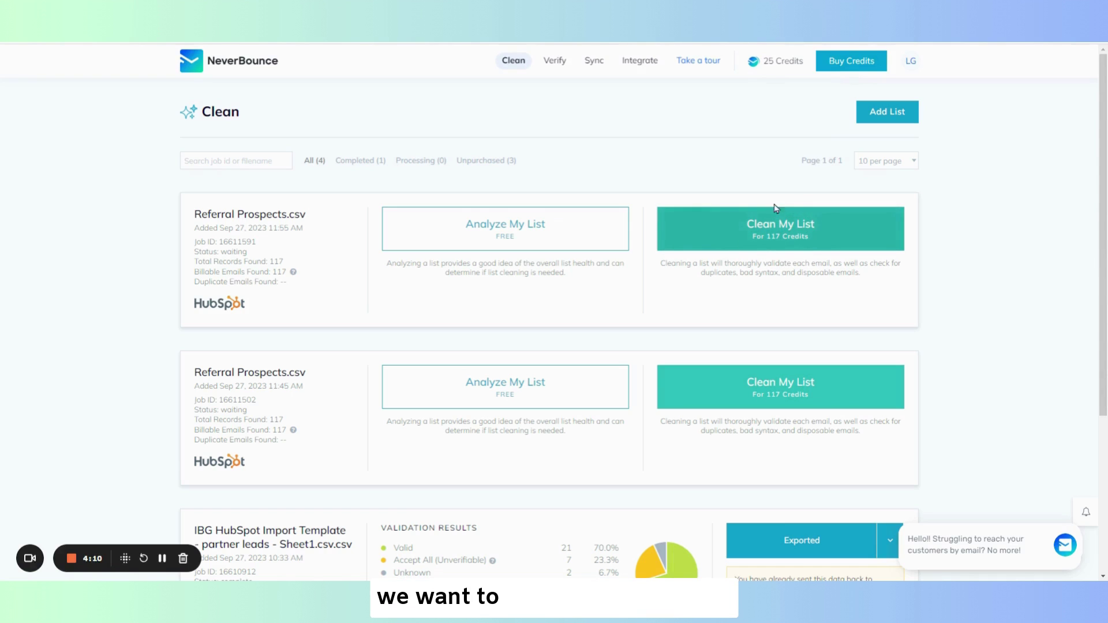
# Purchase cleaning for the new 117-record Referral Prospects.csv job and apply it.
pyautogui.click(772, 238)
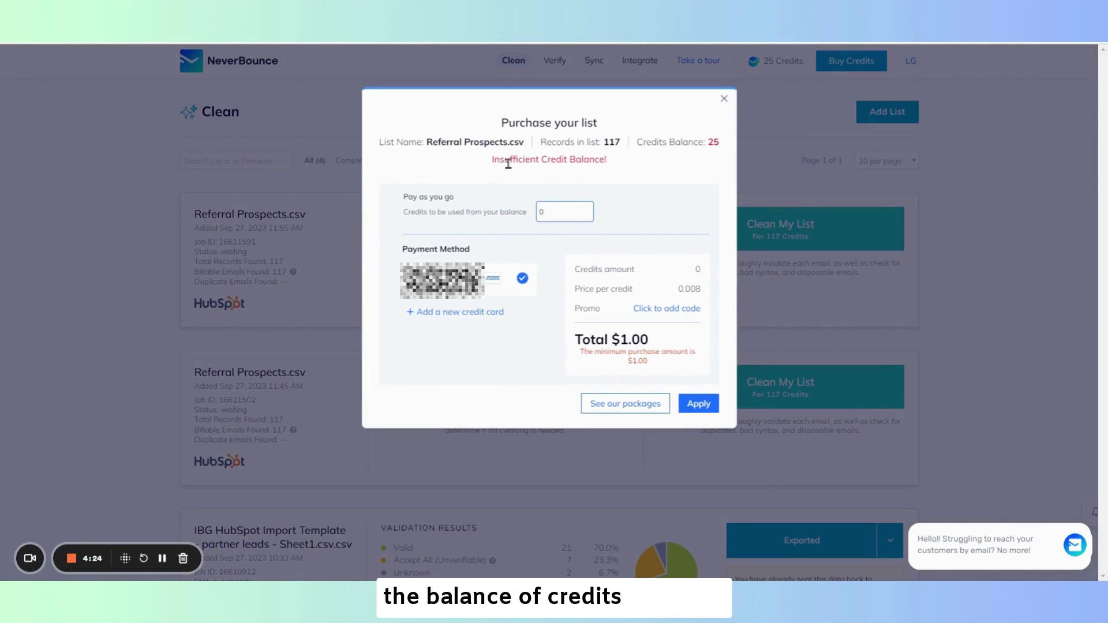
pyautogui.moveTo(608, 143); pyautogui.dragTo(618, 143)
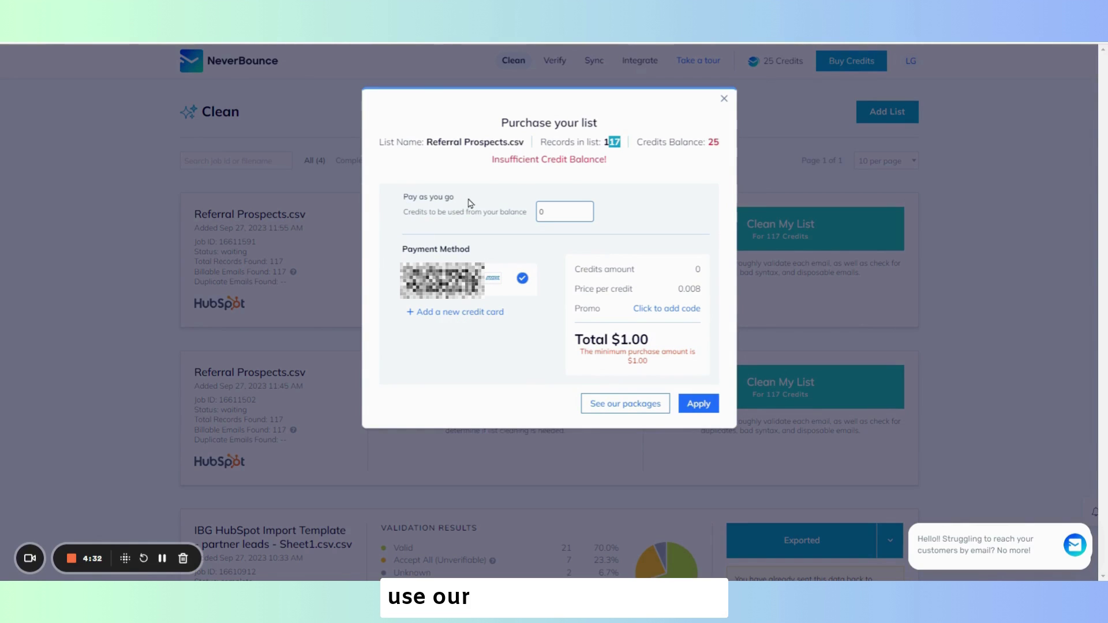
pyautogui.click(693, 406)
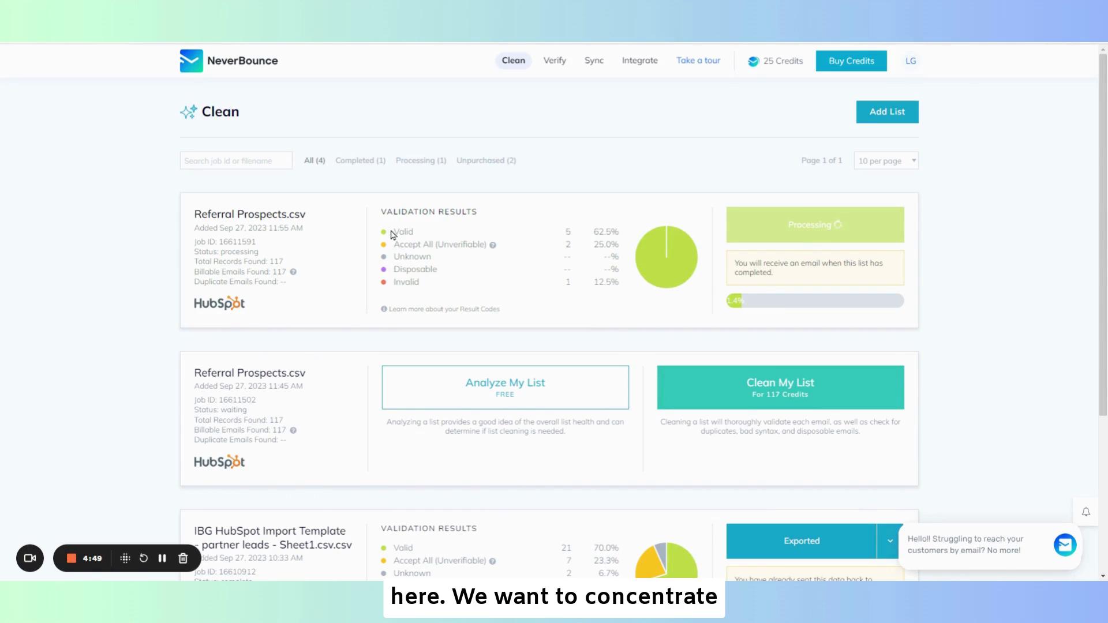
# Review the finished results: 82 valid, 17 accept-all, 10 unknown and 8 invalid.
pyautogui.moveTo(389, 231); pyautogui.dragTo(628, 238)
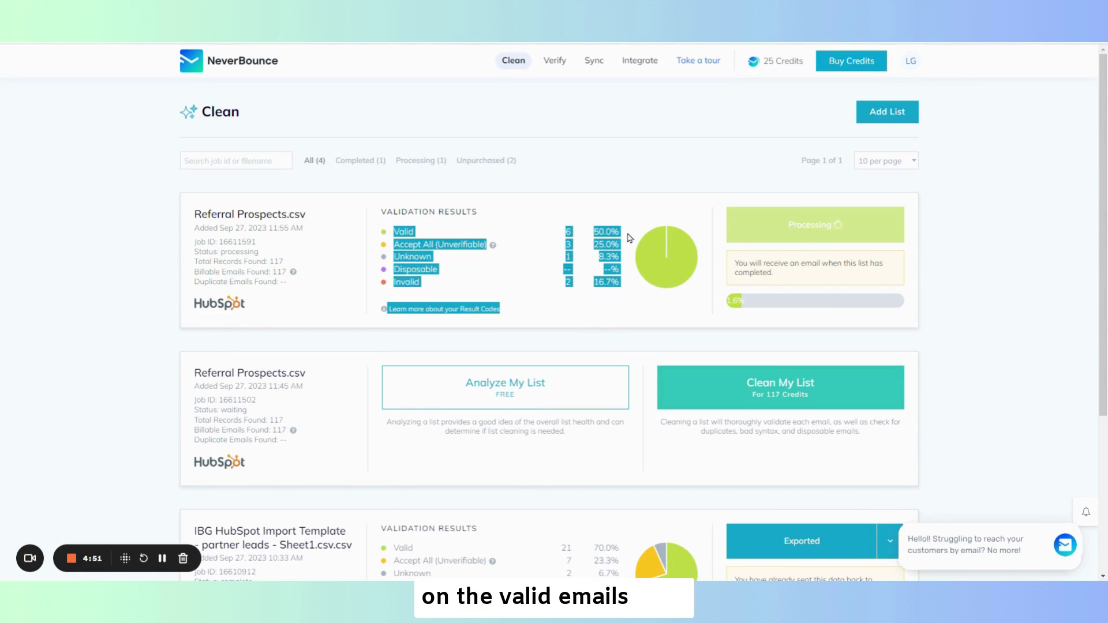
pyautogui.click(629, 238)
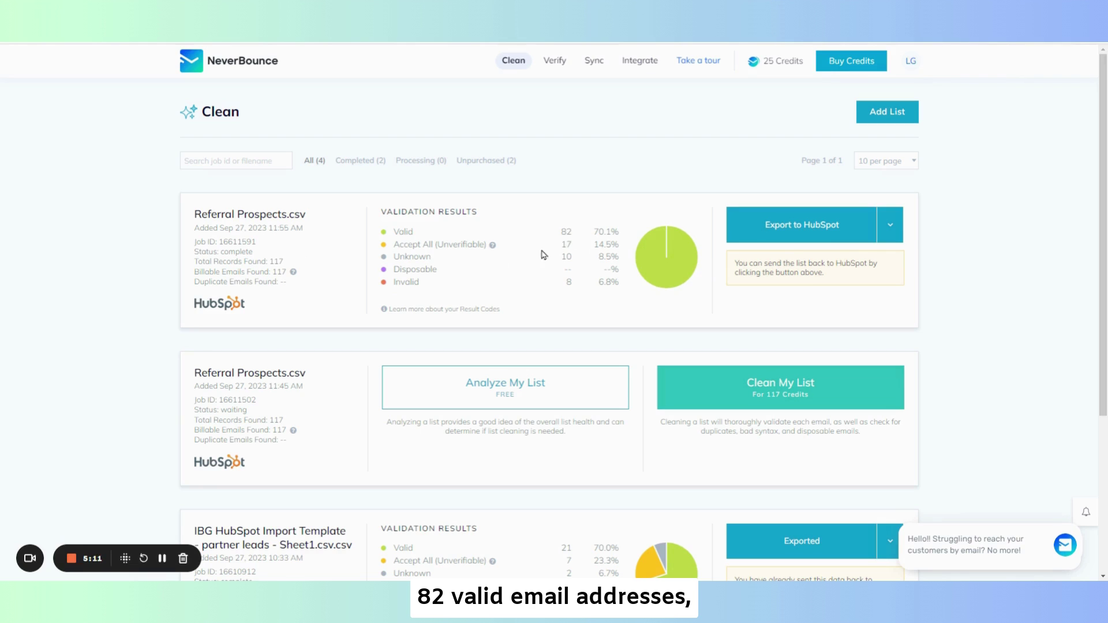
pyautogui.moveTo(493, 247)
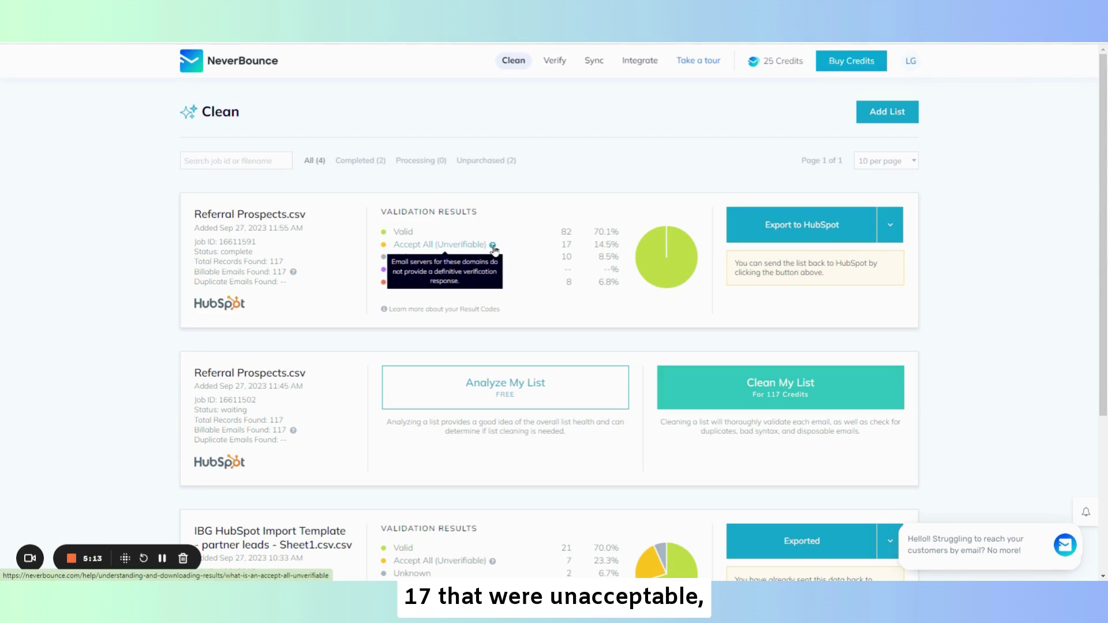
# Send the completed Referral Prospects.csv results back to HubSpot with Export to HubSpot.
pyautogui.click(796, 228)
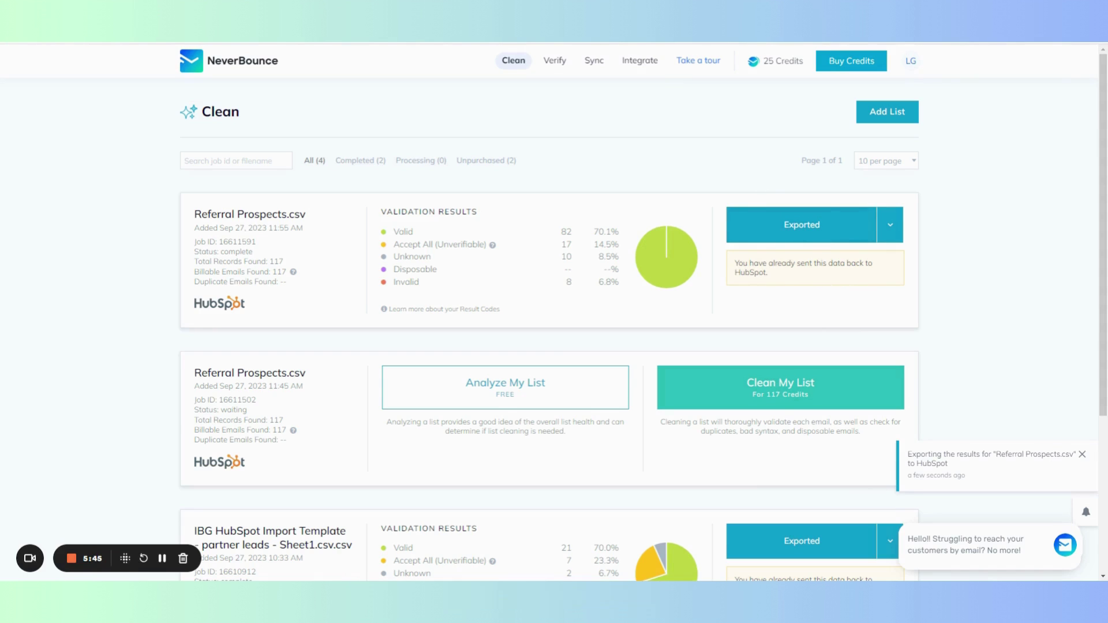
# Open HubSpot's 117-contact Referral Prospects list, scroll the table right and open its Actions menu.
pyautogui.hotkey('ctrl', 'Tab')
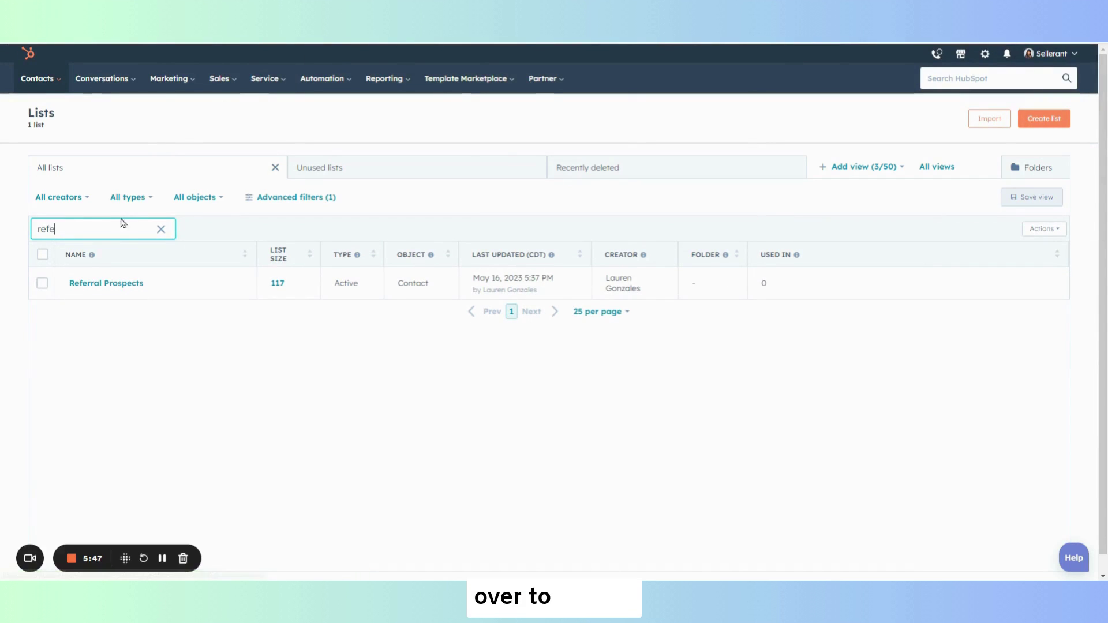
pyautogui.click(101, 283)
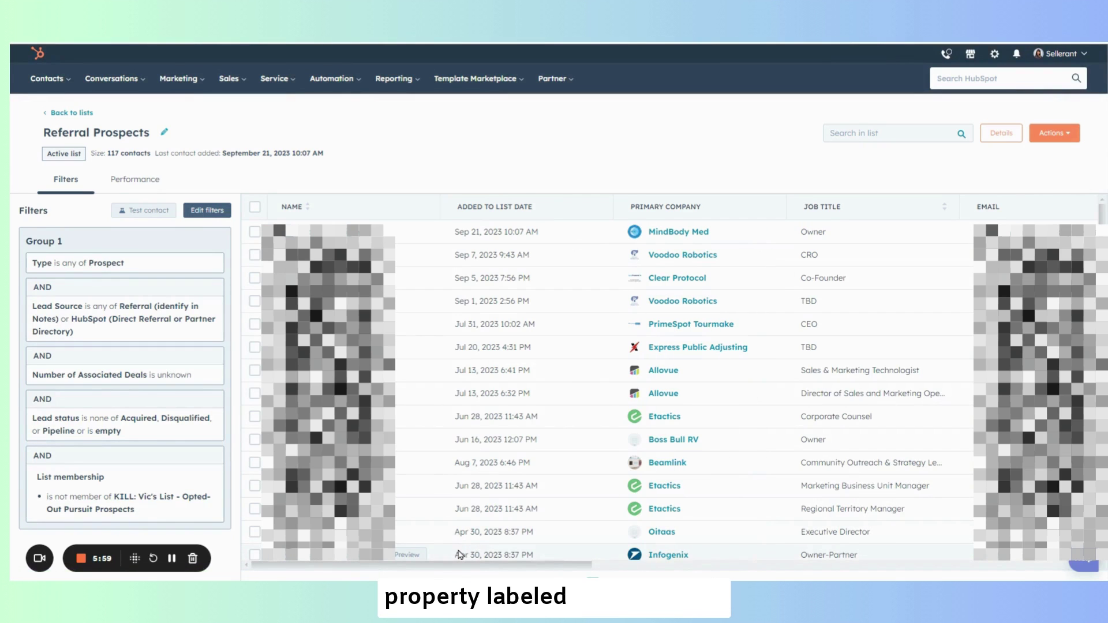
pyautogui.moveTo(462, 564); pyautogui.dragTo(888, 564)
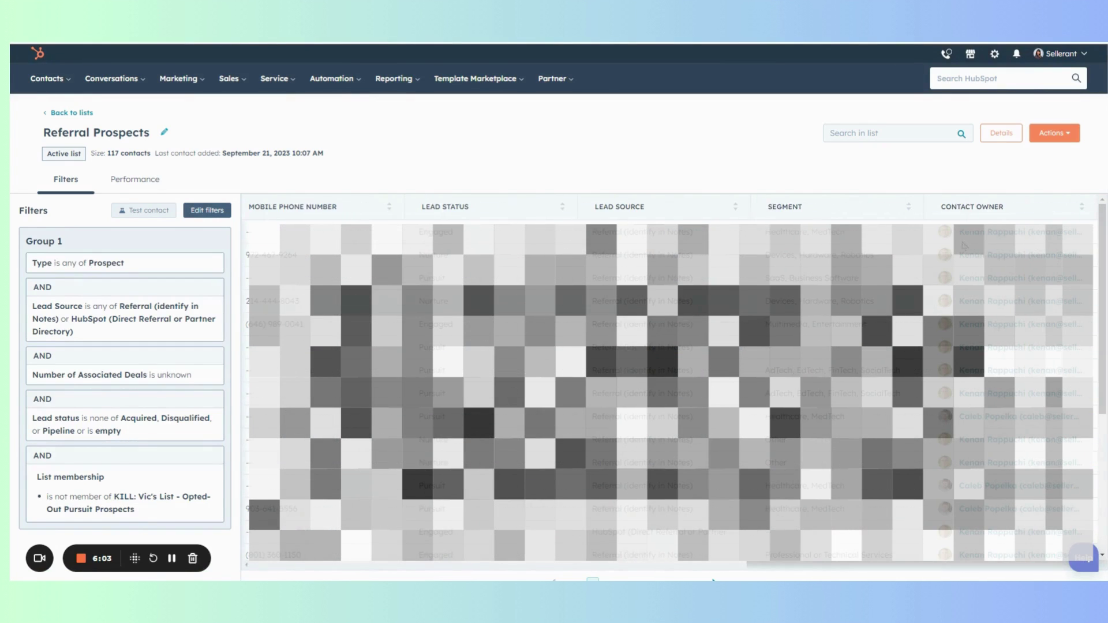
pyautogui.click(1050, 137)
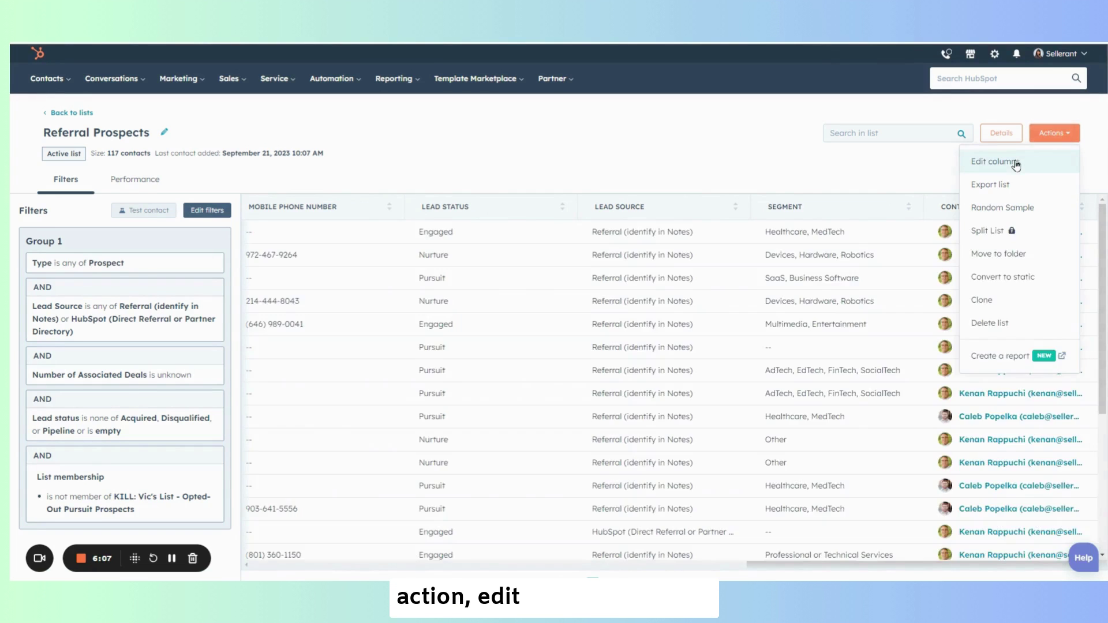
# Add the NeverBounce Validation Result column, place it right after Email, and save the columns.
pyautogui.click(1010, 162)
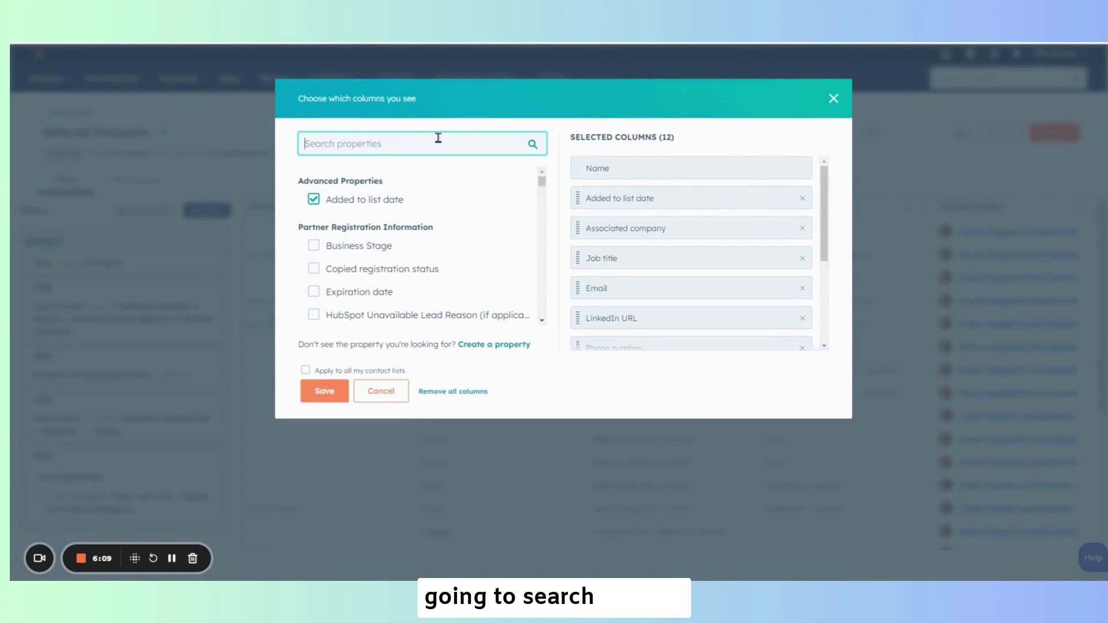
pyautogui.write('never')
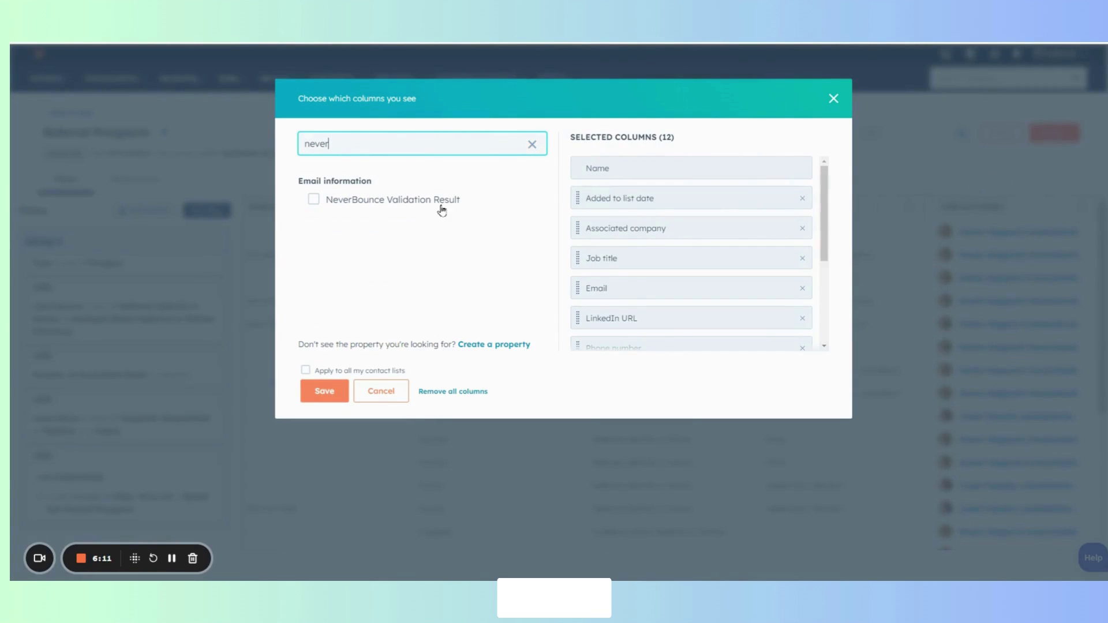
pyautogui.click(312, 199)
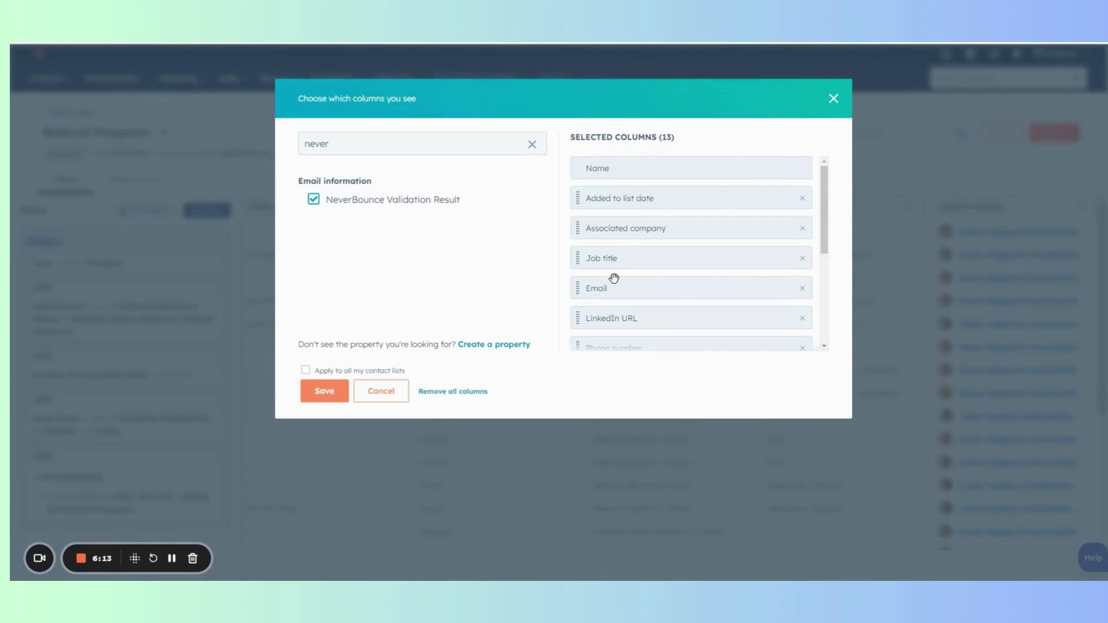
pyautogui.scroll(-5, 613, 278)
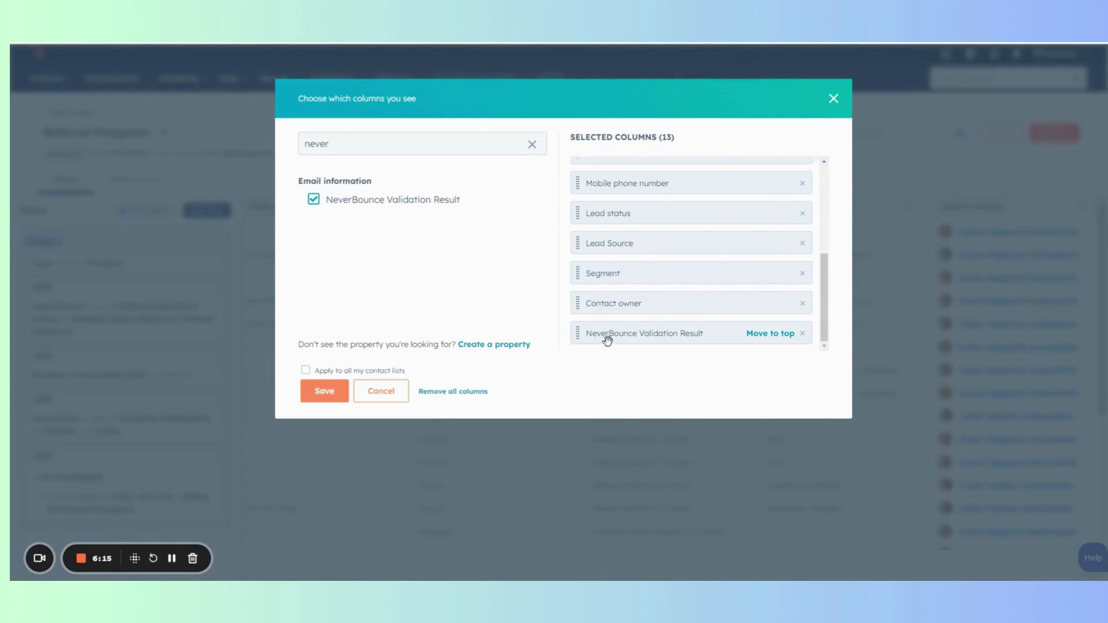
pyautogui.moveTo(608, 341); pyautogui.dragTo(602, 188)
pyautogui.scroll(3, 663, 213)
pyautogui.scroll(-1, 650, 317)
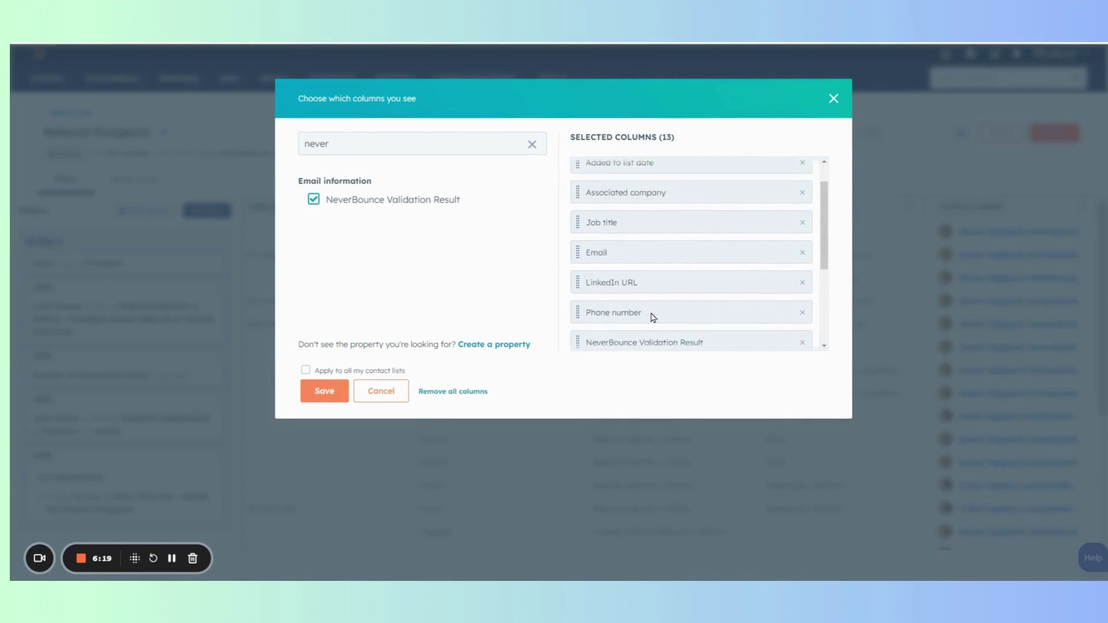
pyautogui.moveTo(632, 279); pyautogui.dragTo(621, 239)
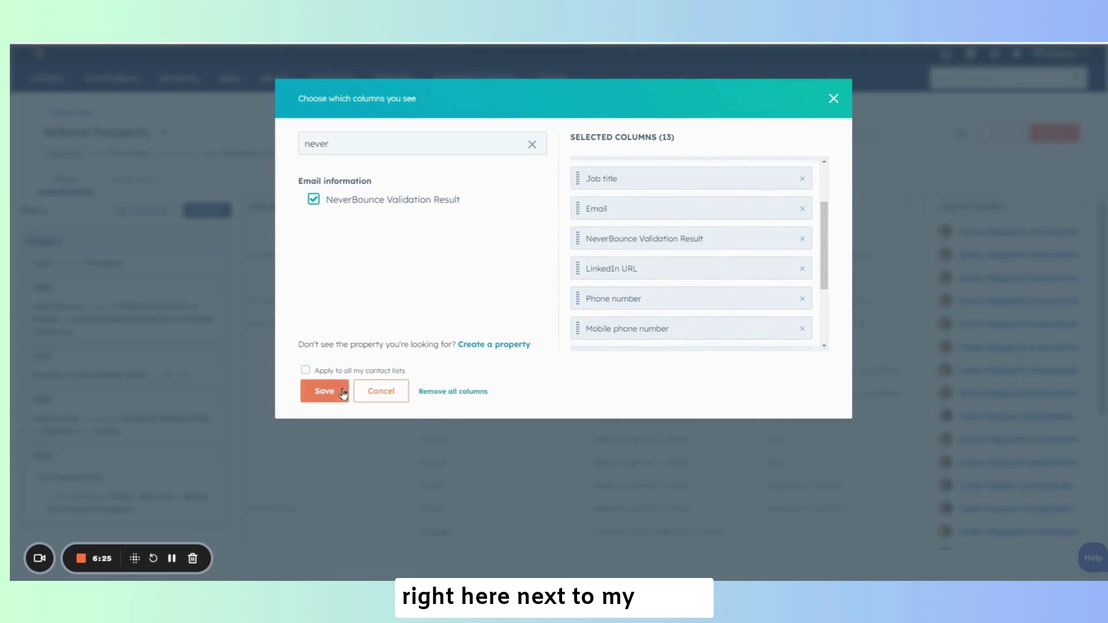
pyautogui.click(325, 392)
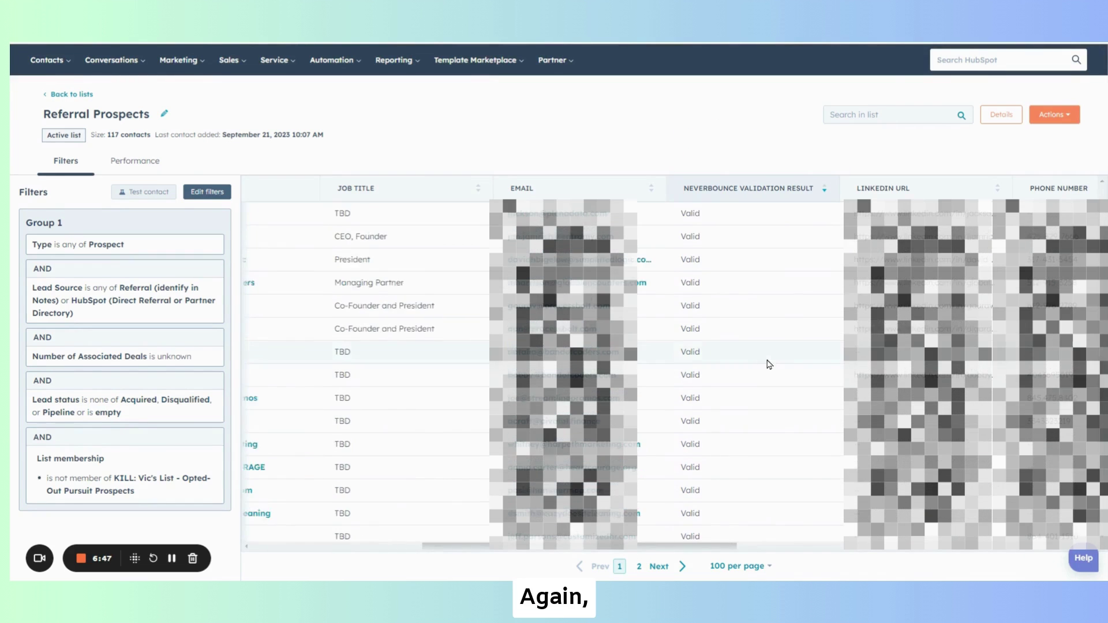
pyautogui.scroll(-20, 769, 364)
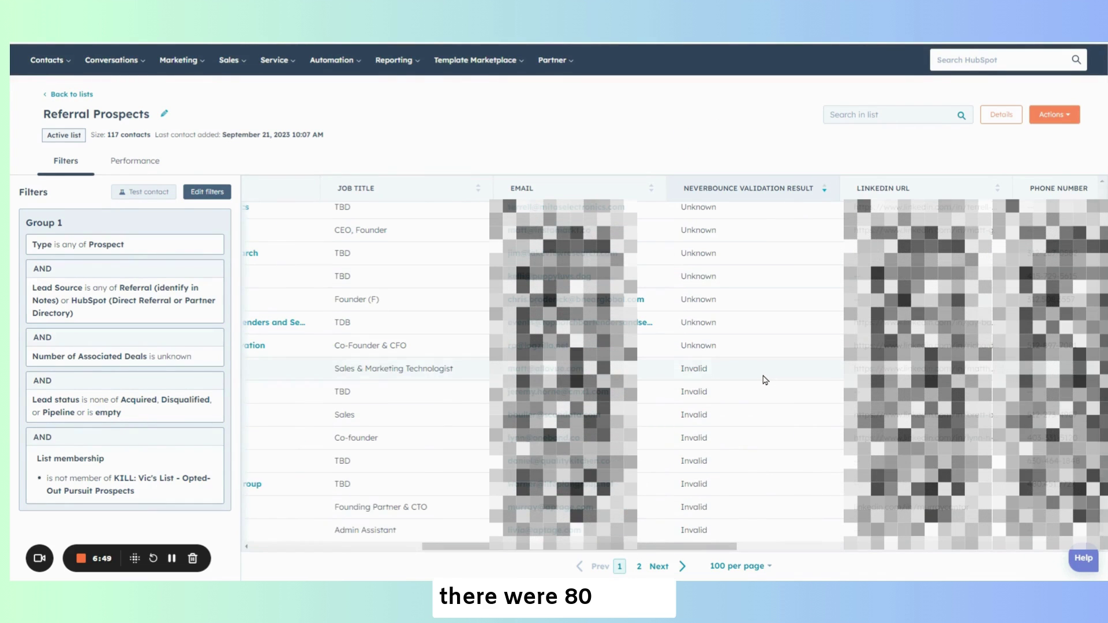
pyautogui.scroll(-10, 765, 380)
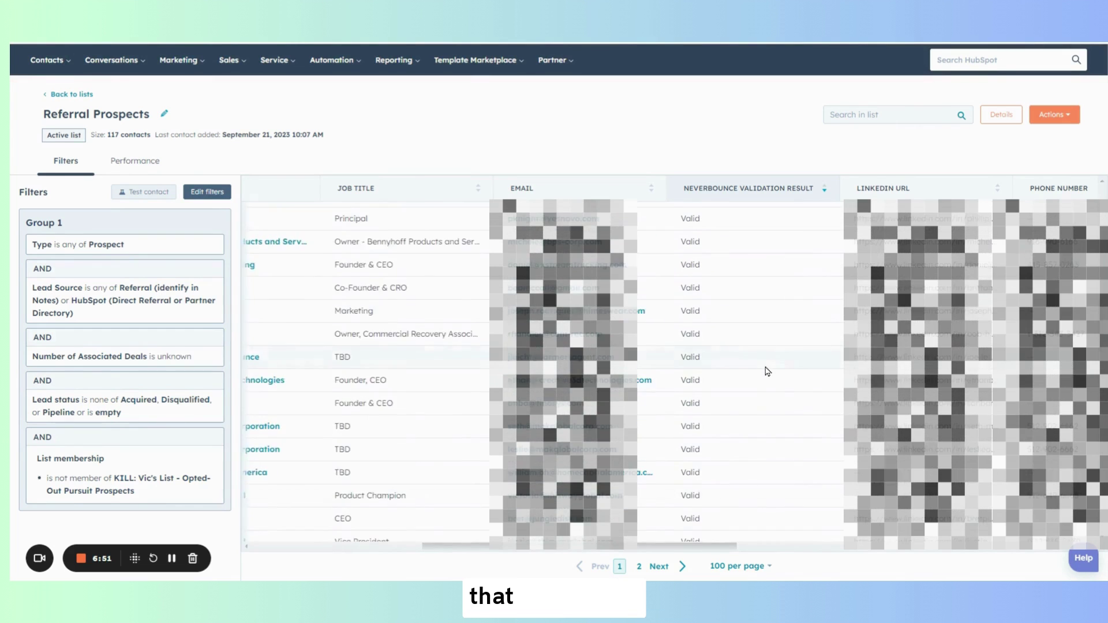
pyautogui.scroll(20, 766, 371)
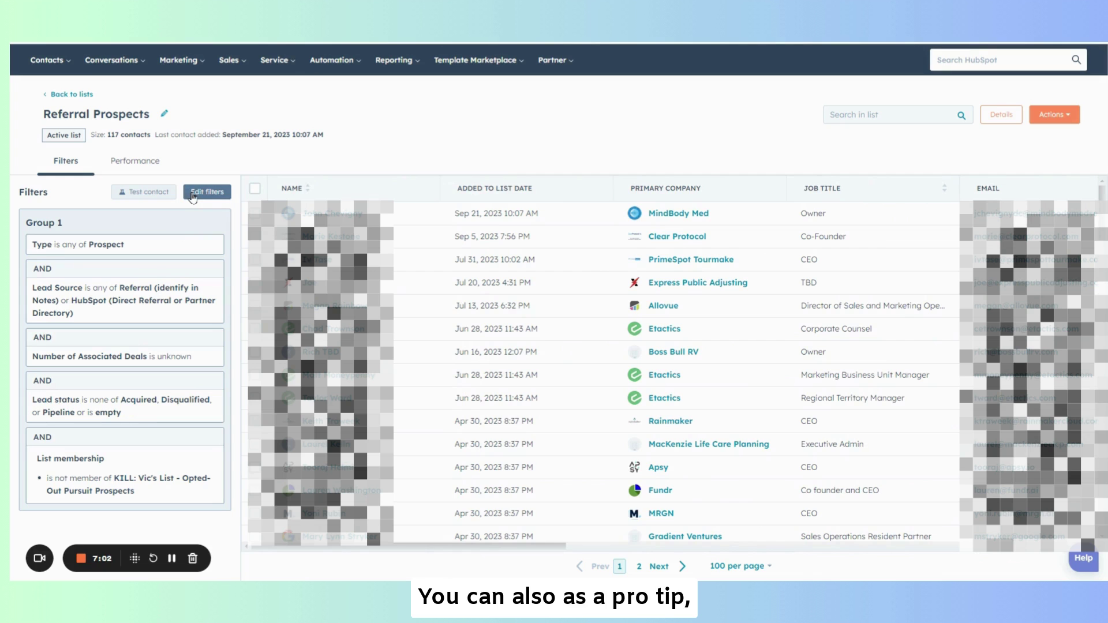
# Add a filter 'NeverBounce Validation Result is equal to any of Valid' and save the list.
pyautogui.click(202, 192)
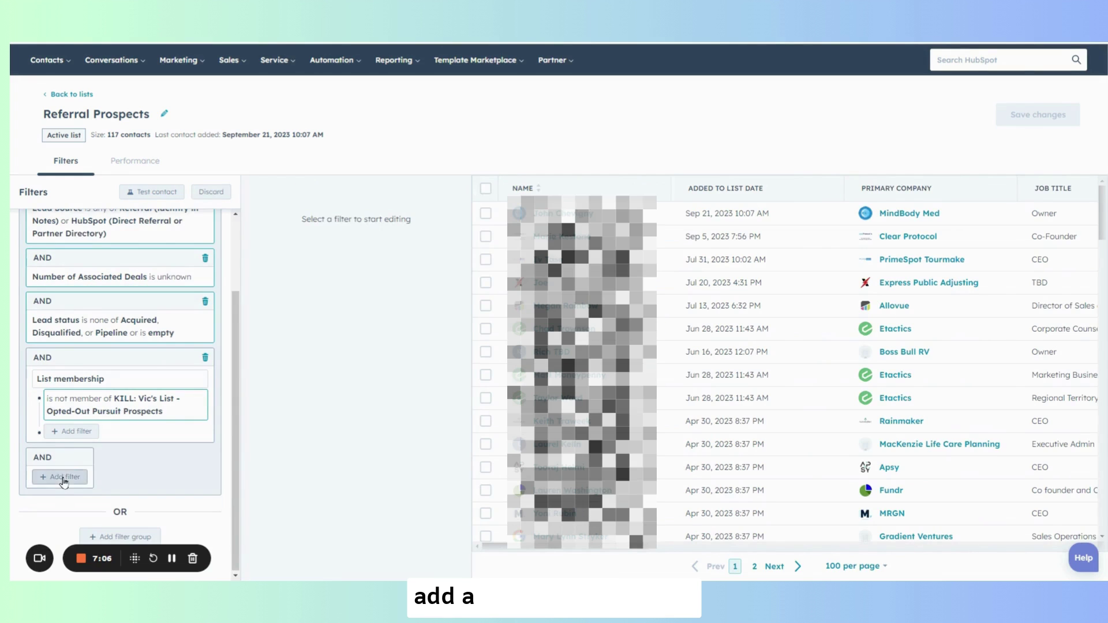
pyautogui.click(64, 478)
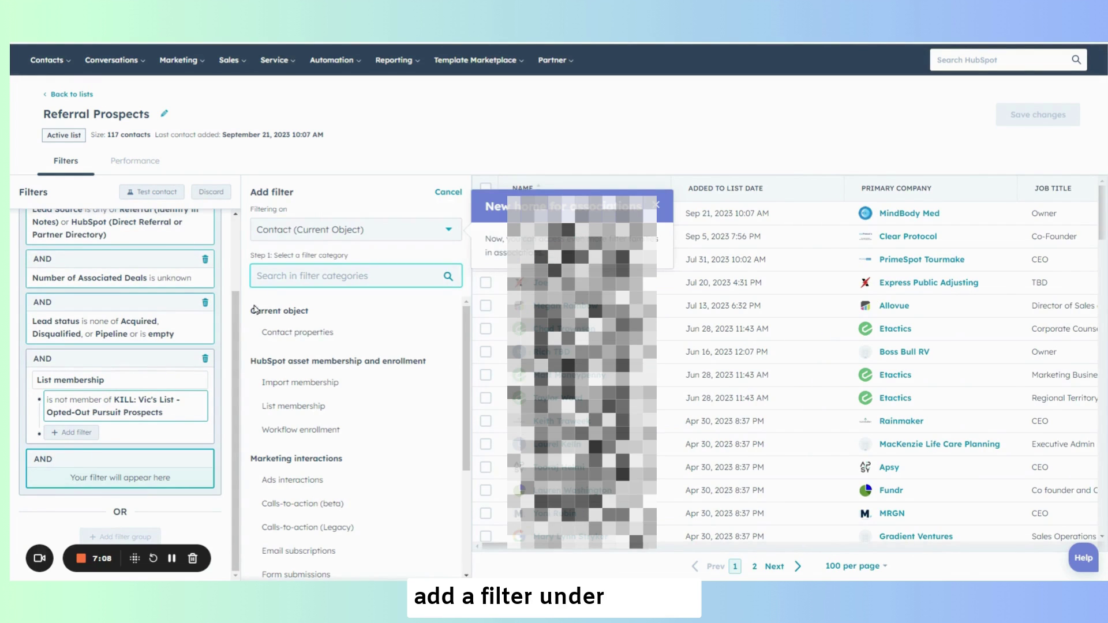
pyautogui.click(297, 332)
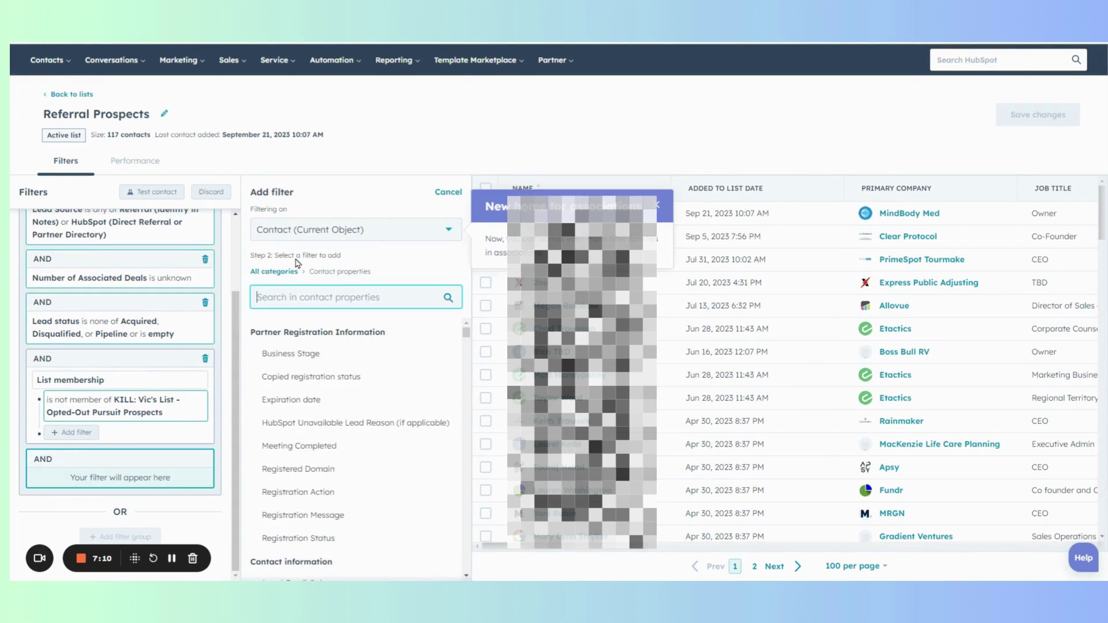
pyautogui.write('never')
pyautogui.click(306, 353)
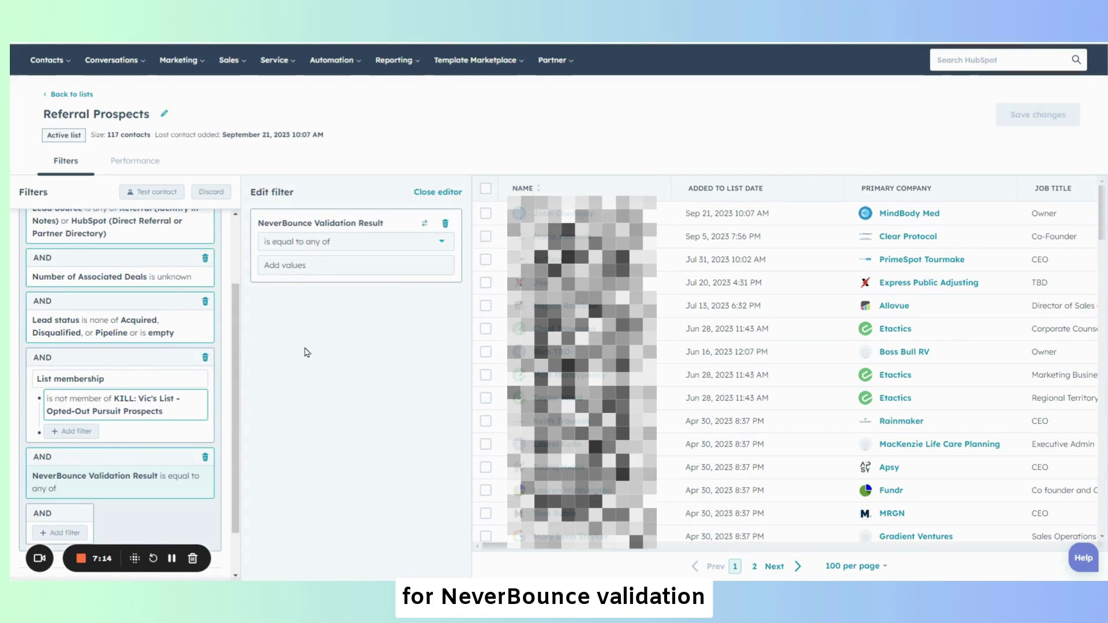
pyautogui.click(328, 243)
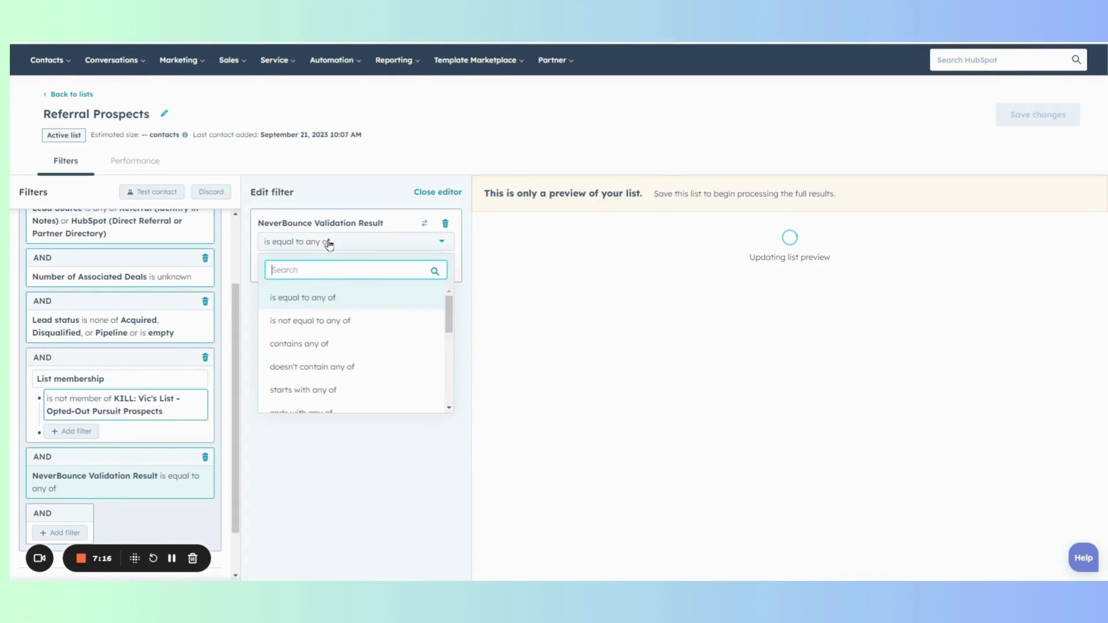
pyautogui.click(303, 297)
pyautogui.click(297, 265)
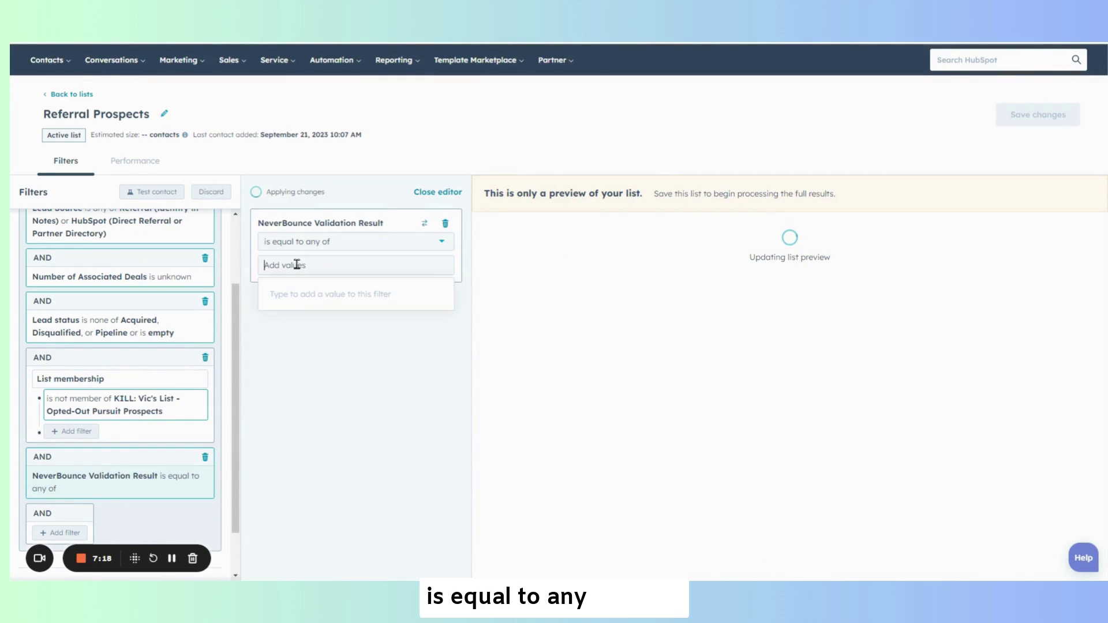
pyautogui.write('Valid')
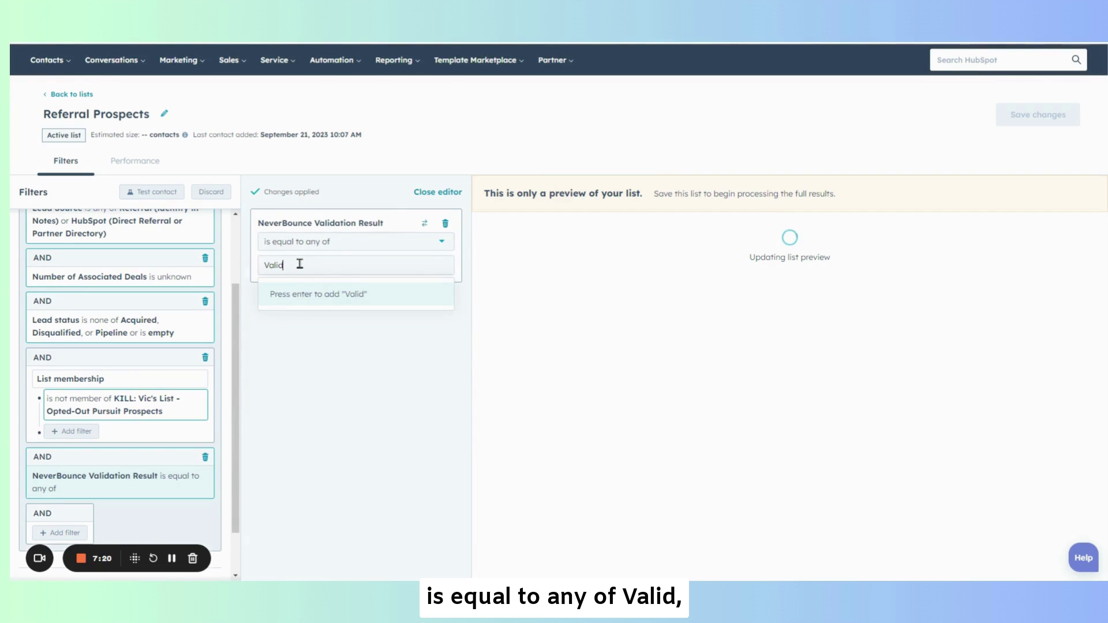
pyautogui.press('Return')
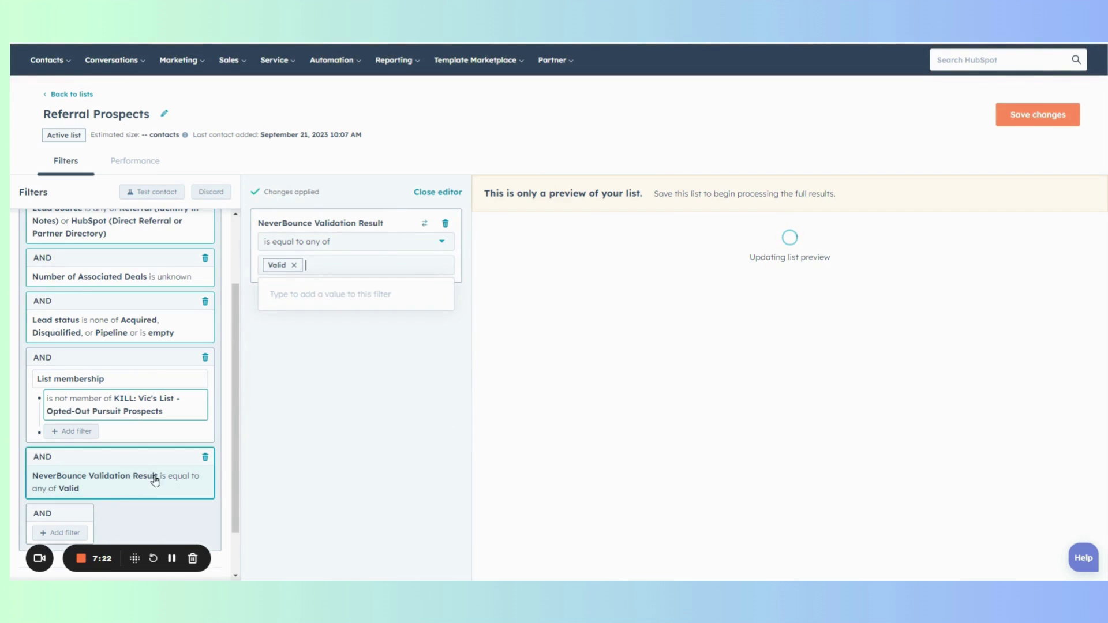
pyautogui.click(1037, 114)
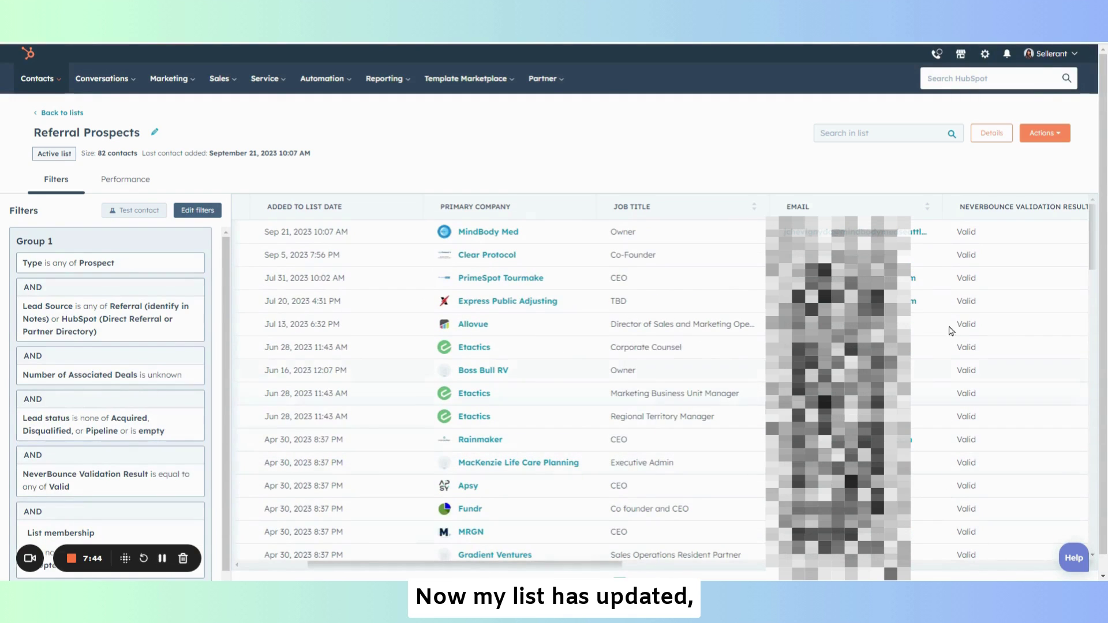
# Select all contacts on the current page of the Referral Prospects list.
pyautogui.scroll(-9, 975, 297)
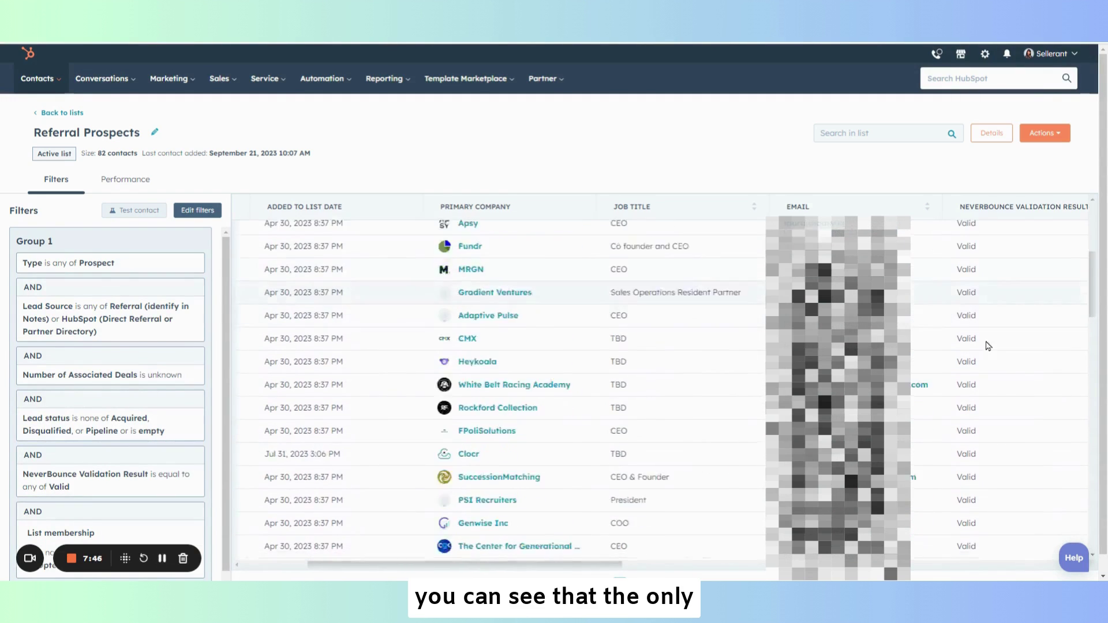
pyautogui.scroll(-15, 974, 359)
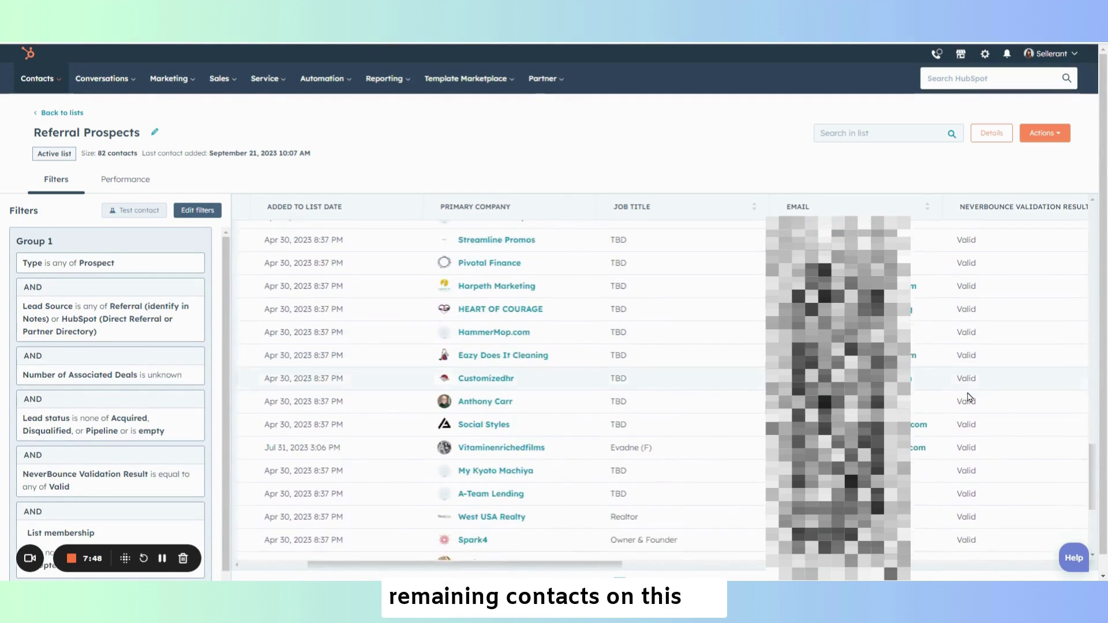
pyautogui.scroll(-2, 970, 408)
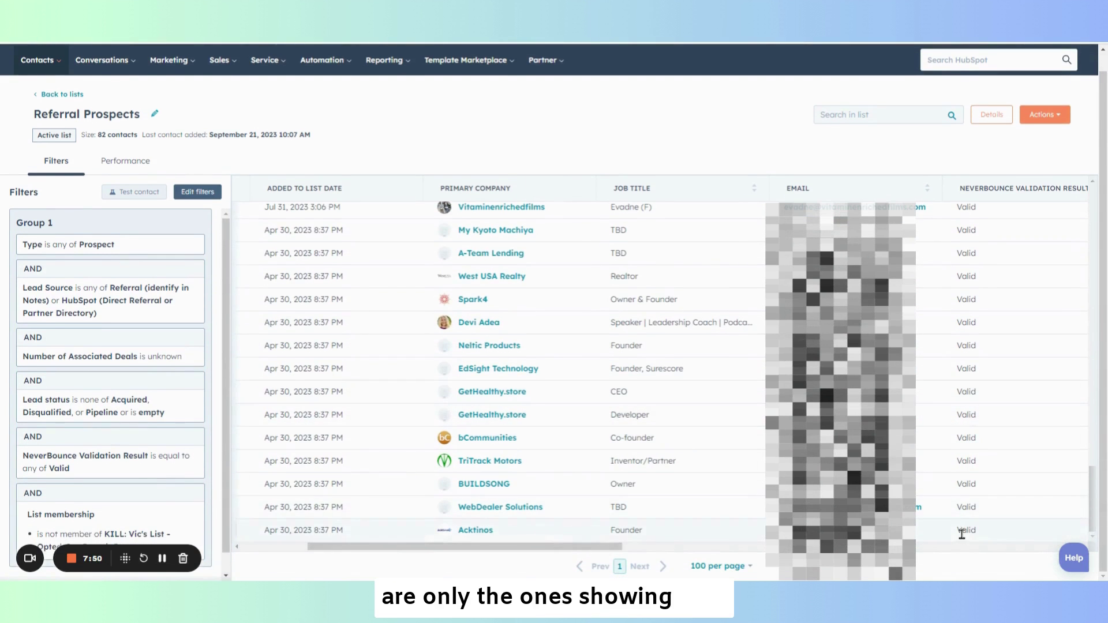
pyautogui.scroll(-10, 970, 479)
pyautogui.scroll(5, 971, 436)
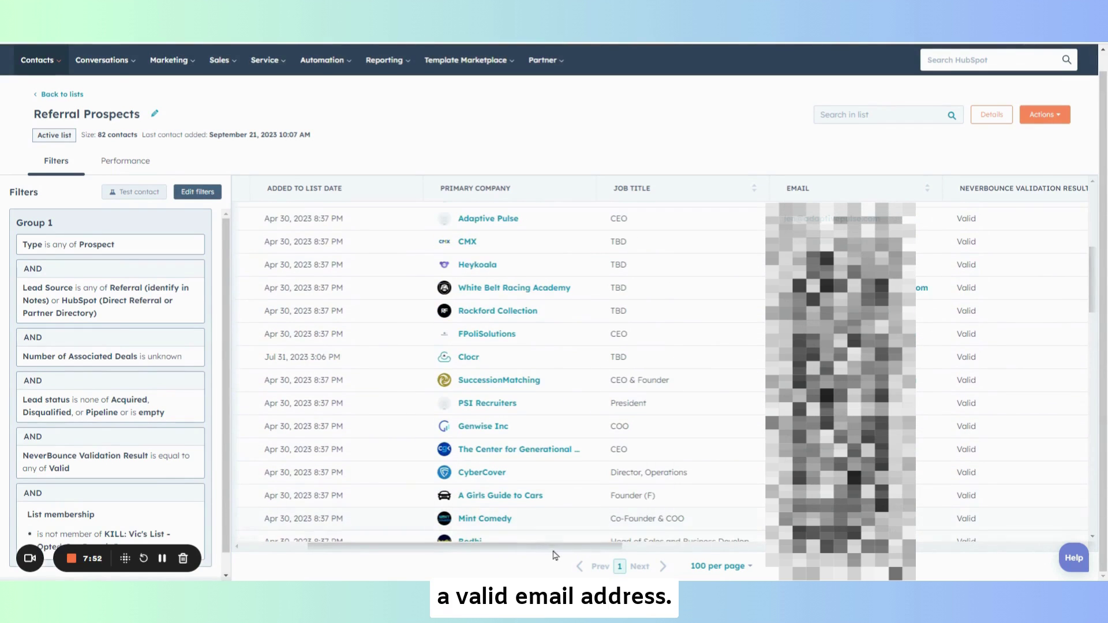
pyautogui.moveTo(447, 547); pyautogui.dragTo(382, 547)
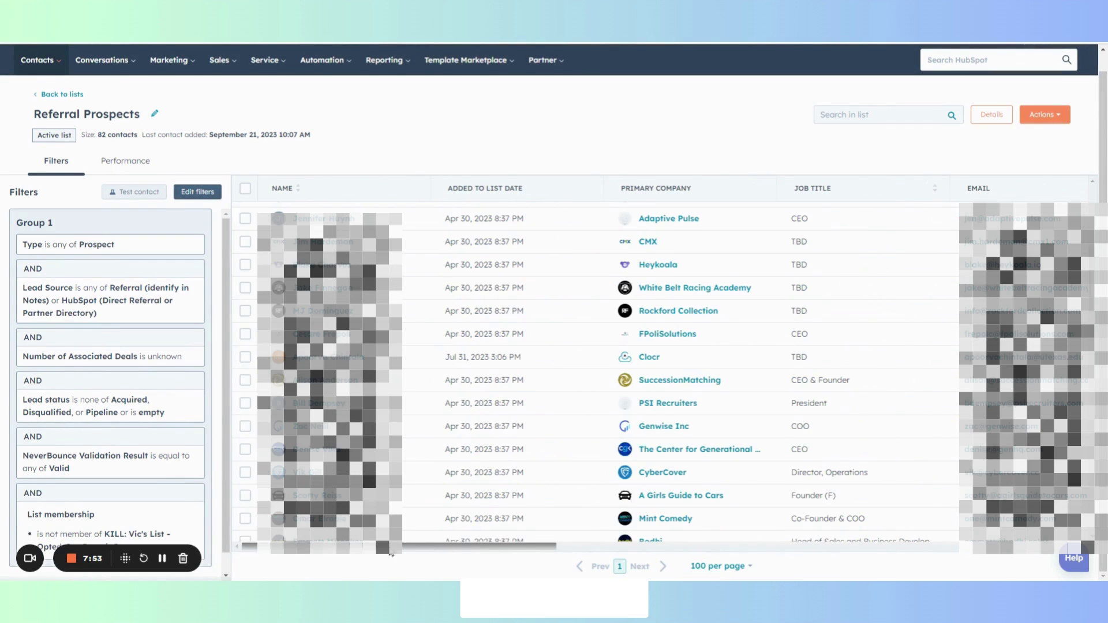
pyautogui.click(246, 189)
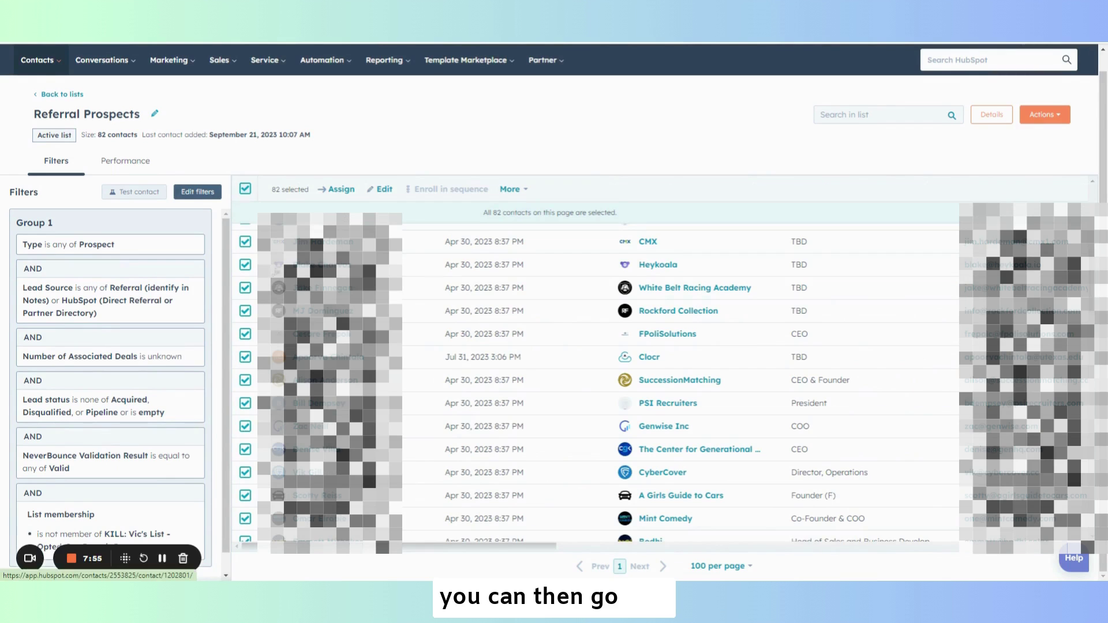
# Switch the list to 50 contacts per page and select every contact shown.
pyautogui.scroll(10, 408, 310)
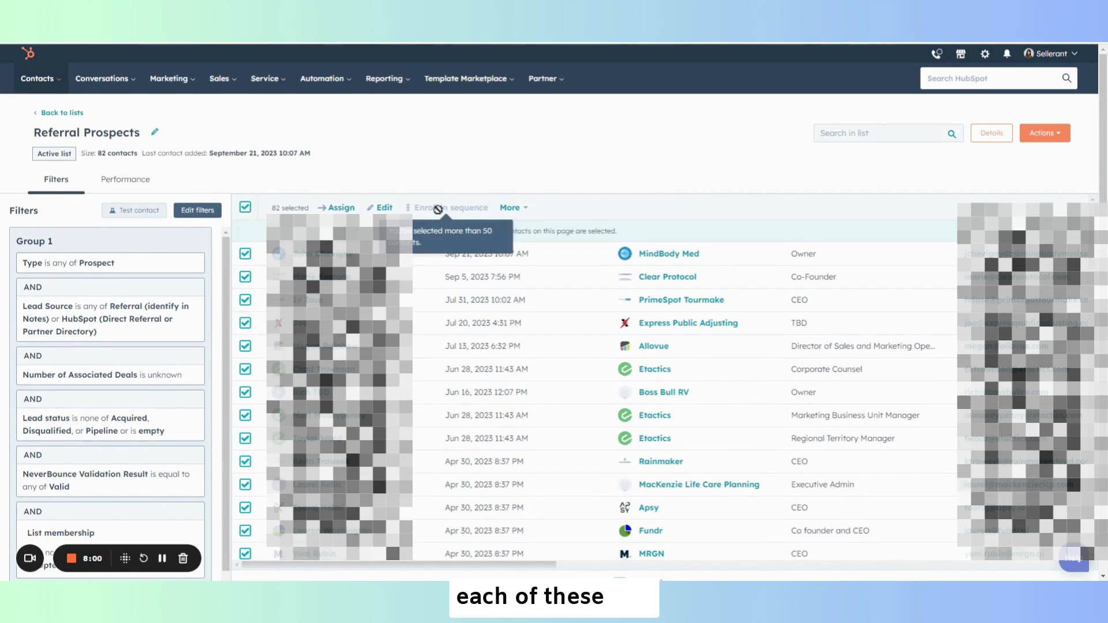
pyautogui.scroll(-10, 619, 437)
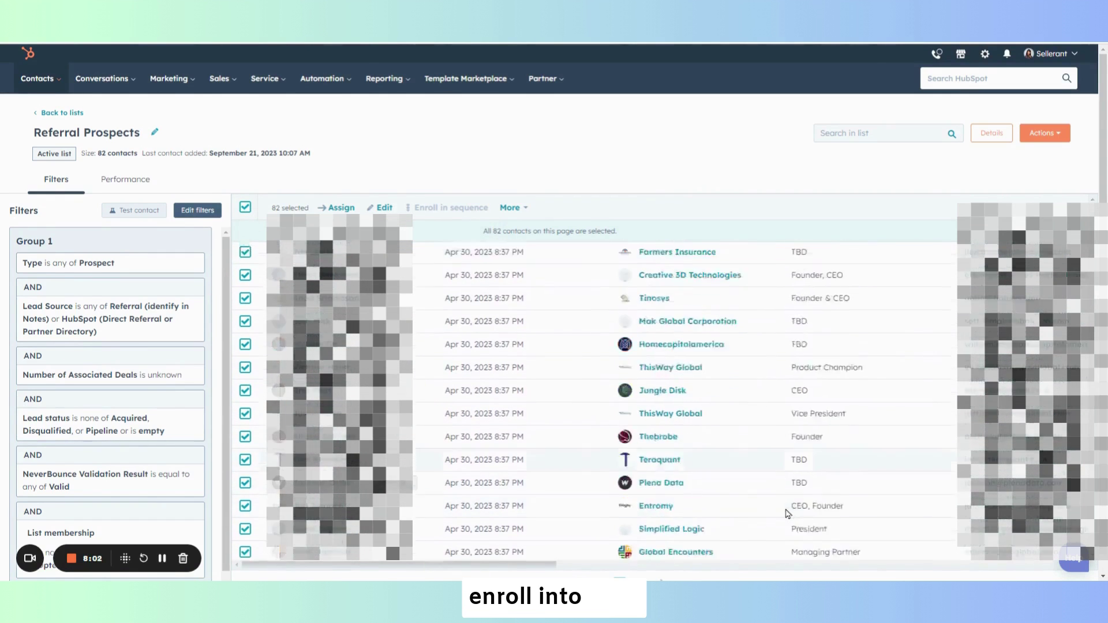
pyautogui.scroll(-5, 788, 512)
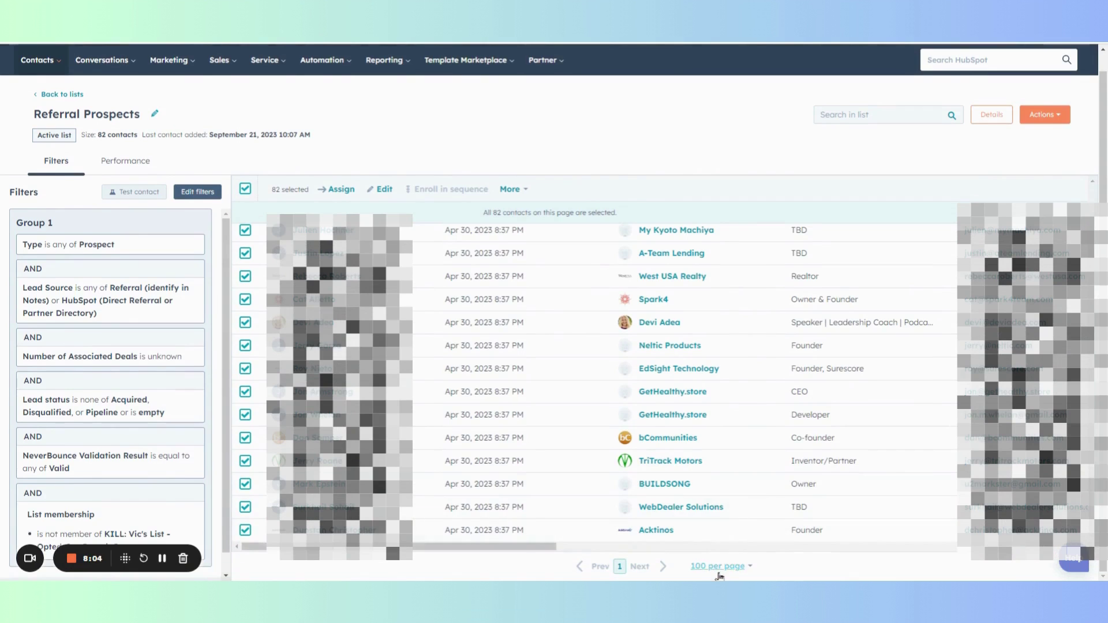
pyautogui.click(718, 571)
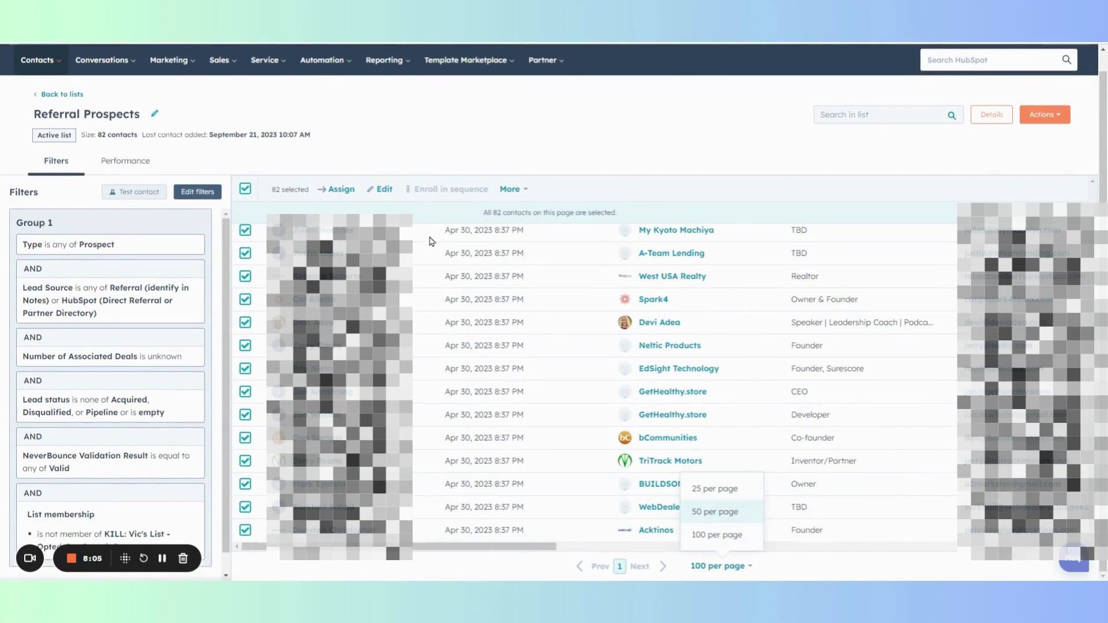
pyautogui.click(245, 189)
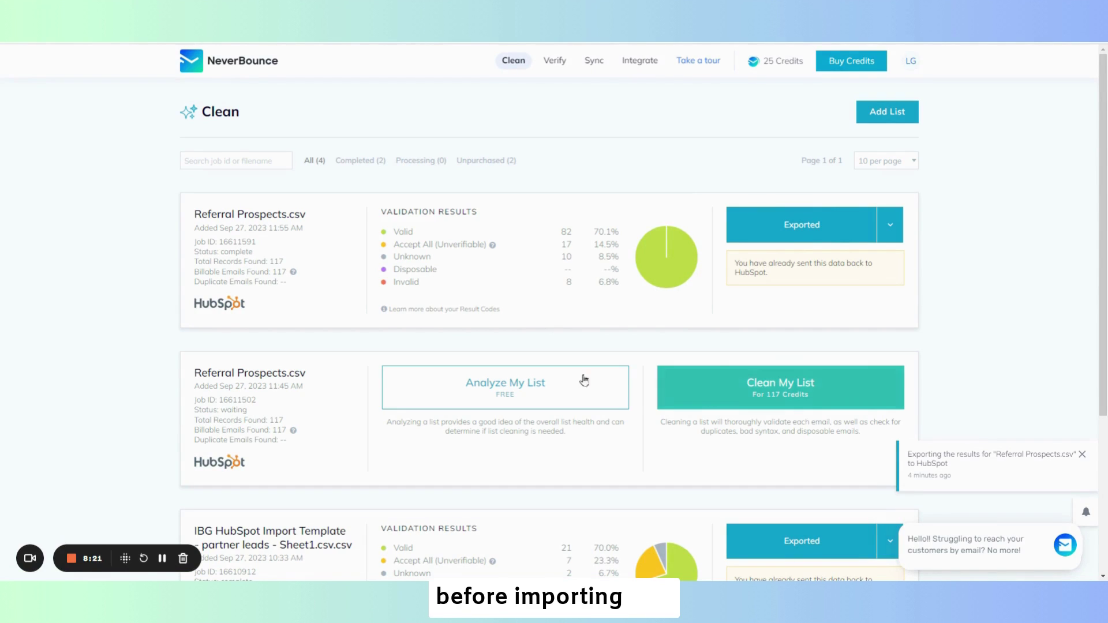
# Start a new NeverBounce list via Add List, choosing Upload from Computer as the source.
pyautogui.click(877, 115)
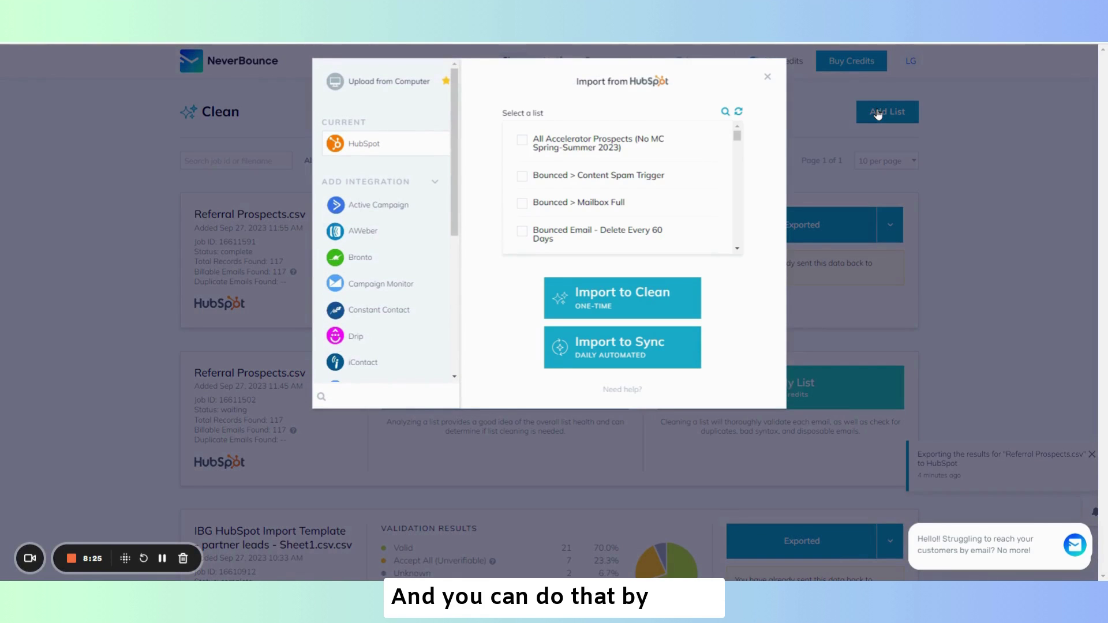
pyautogui.click(341, 82)
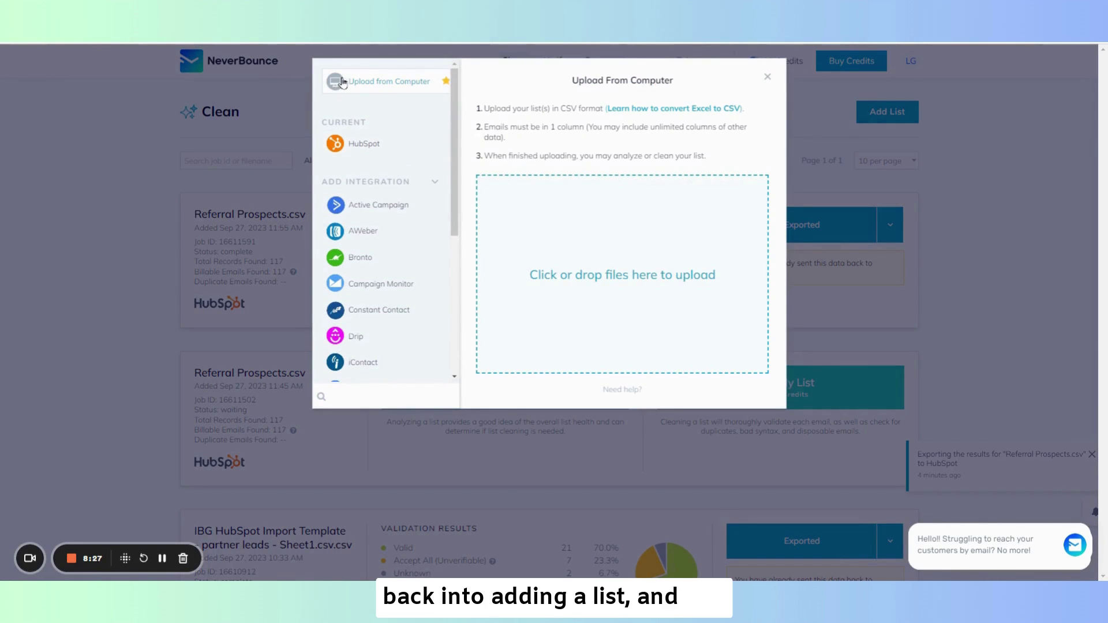